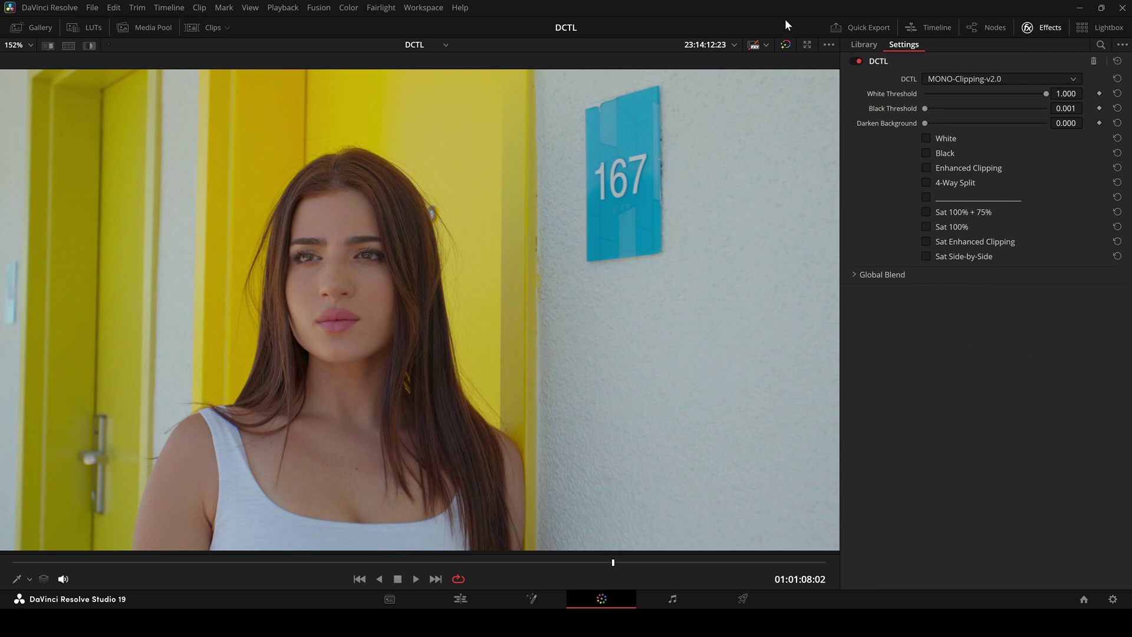
Step: Preview the red, green and blue channels one at a time in greyscale
left_click(828, 45)
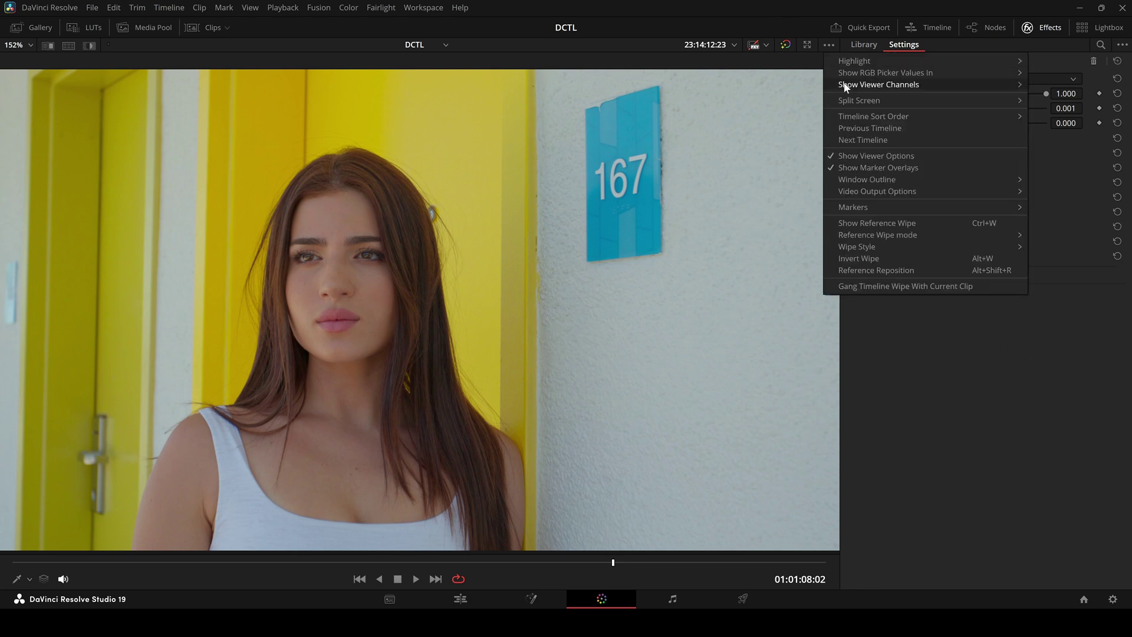
mouse_move(845, 86)
left_click(778, 102)
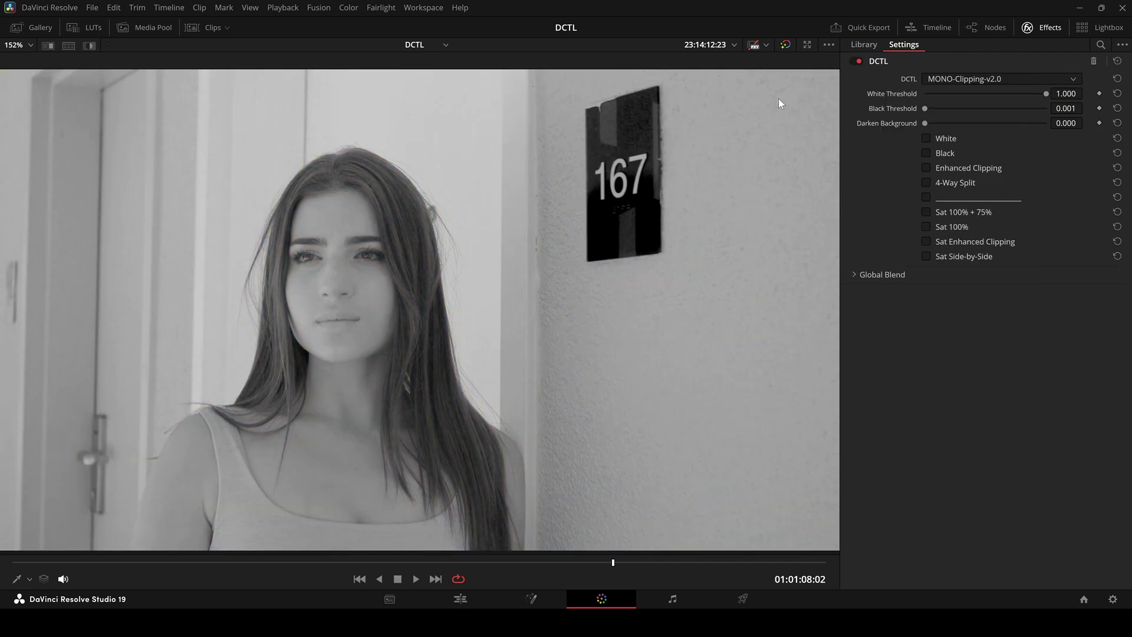
left_click(827, 45)
mouse_move(846, 86)
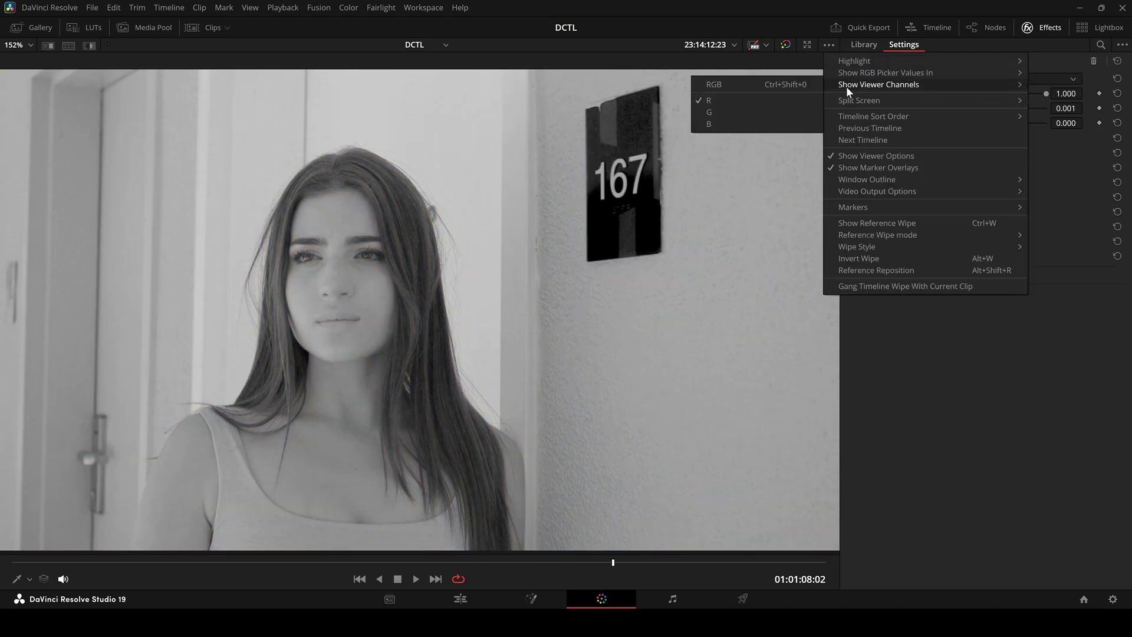
left_click(770, 112)
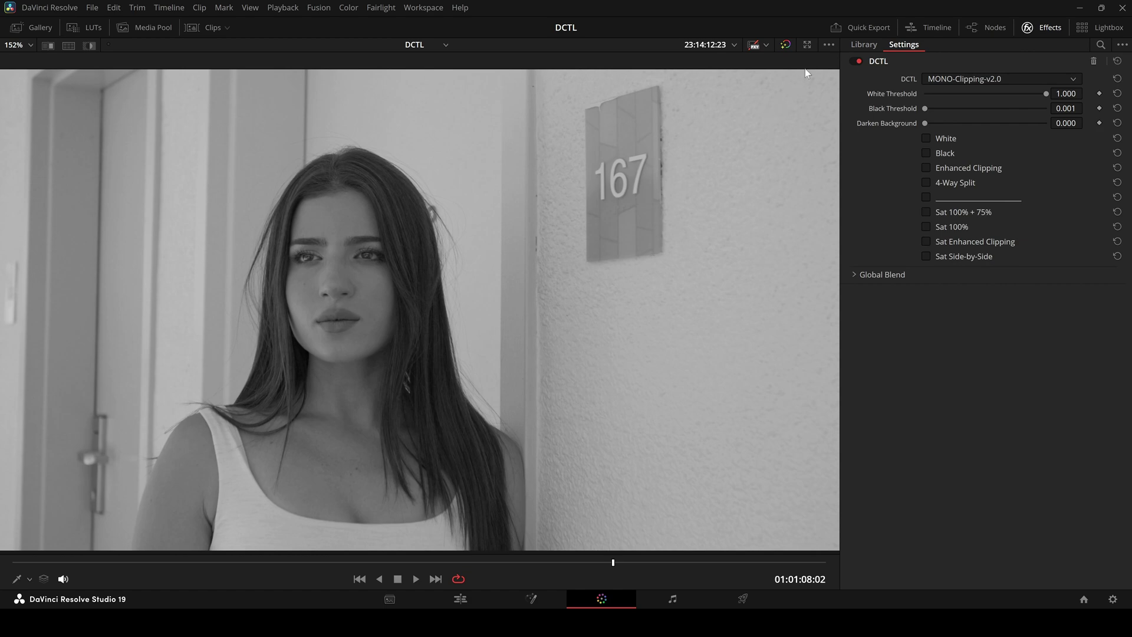
left_click(827, 45)
mouse_move(844, 87)
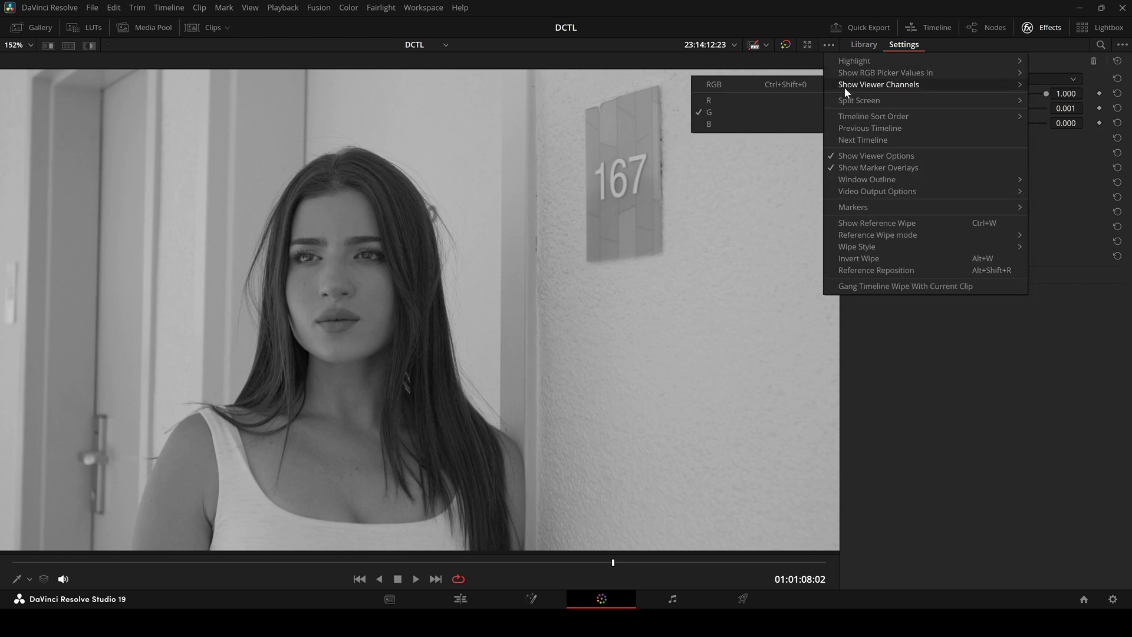
left_click(755, 122)
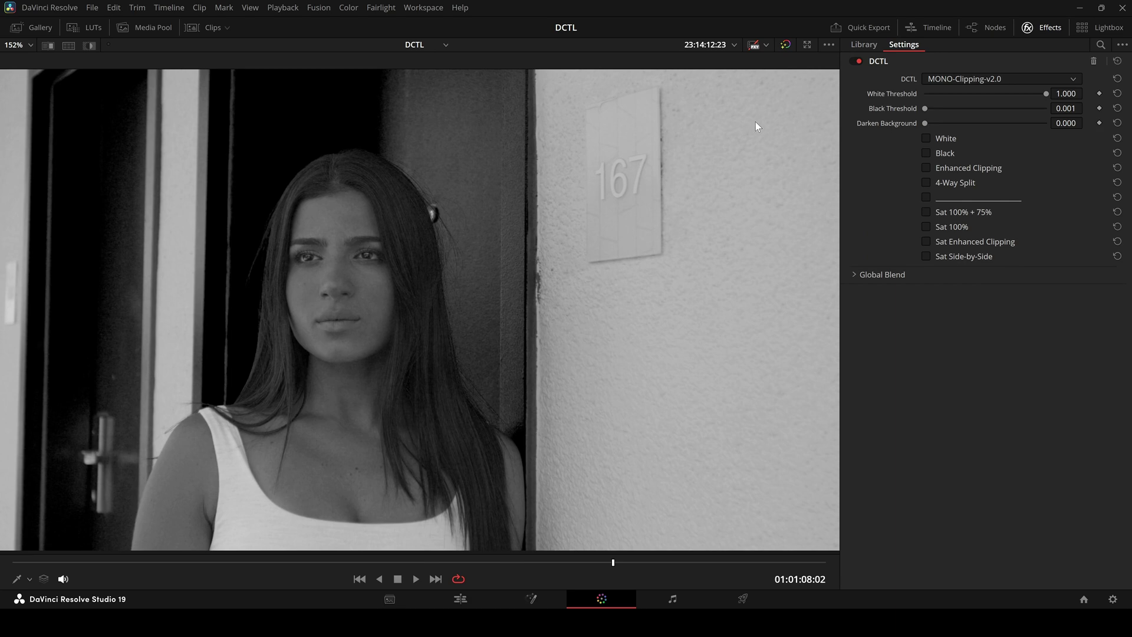
Step: Return the viewer to full colour and enable the DCTL's 4-Way Split
left_click(828, 45)
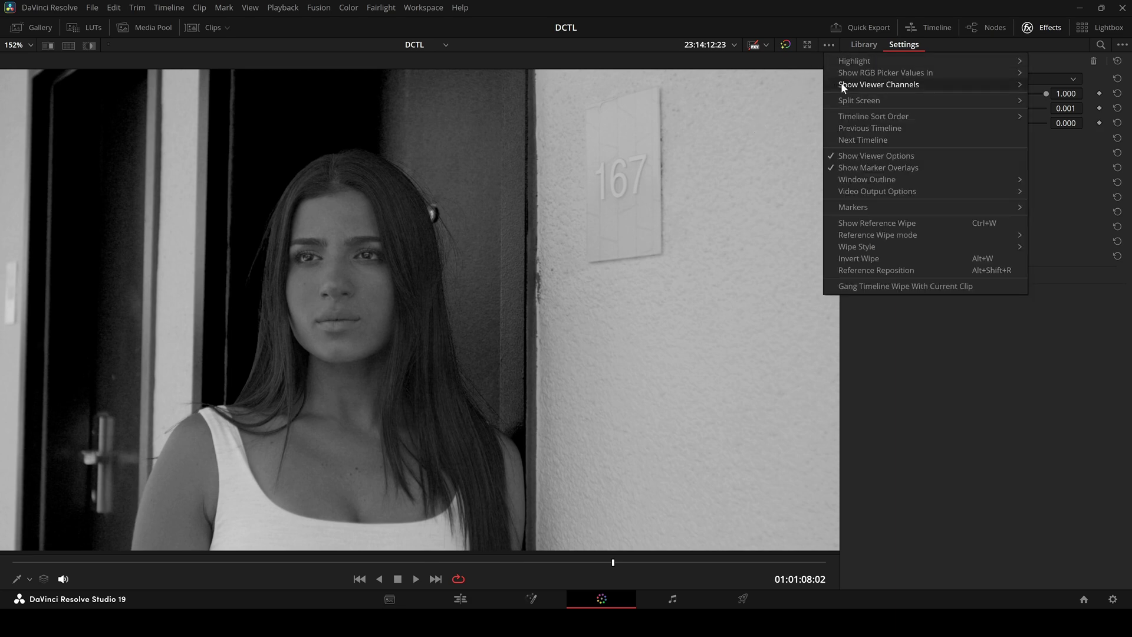
mouse_move(841, 84)
left_click(773, 86)
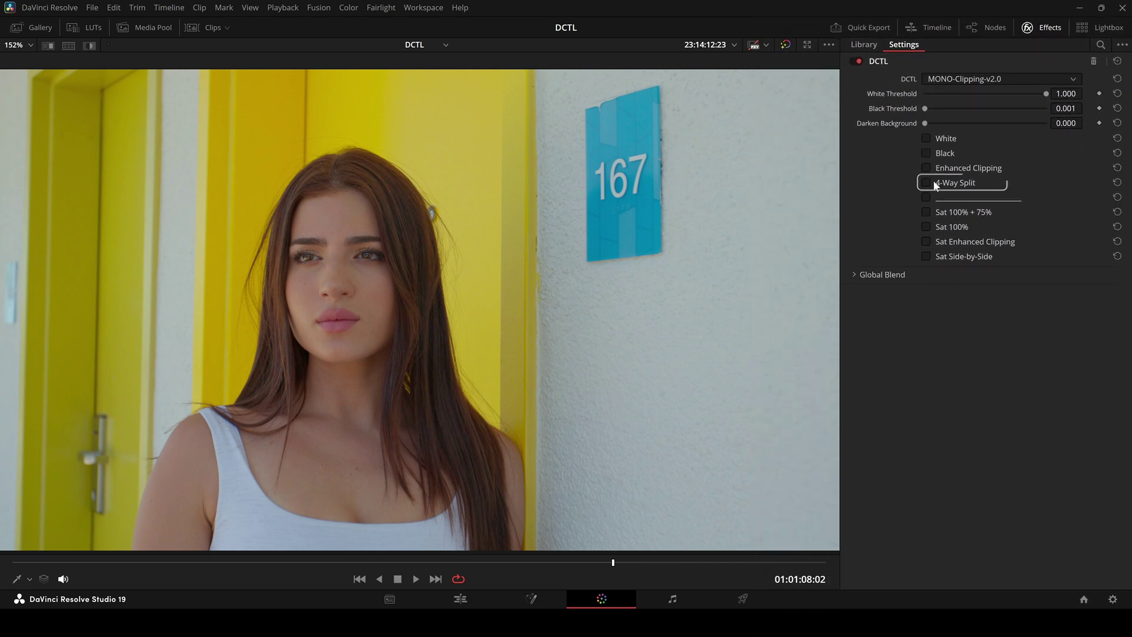
left_click(933, 181)
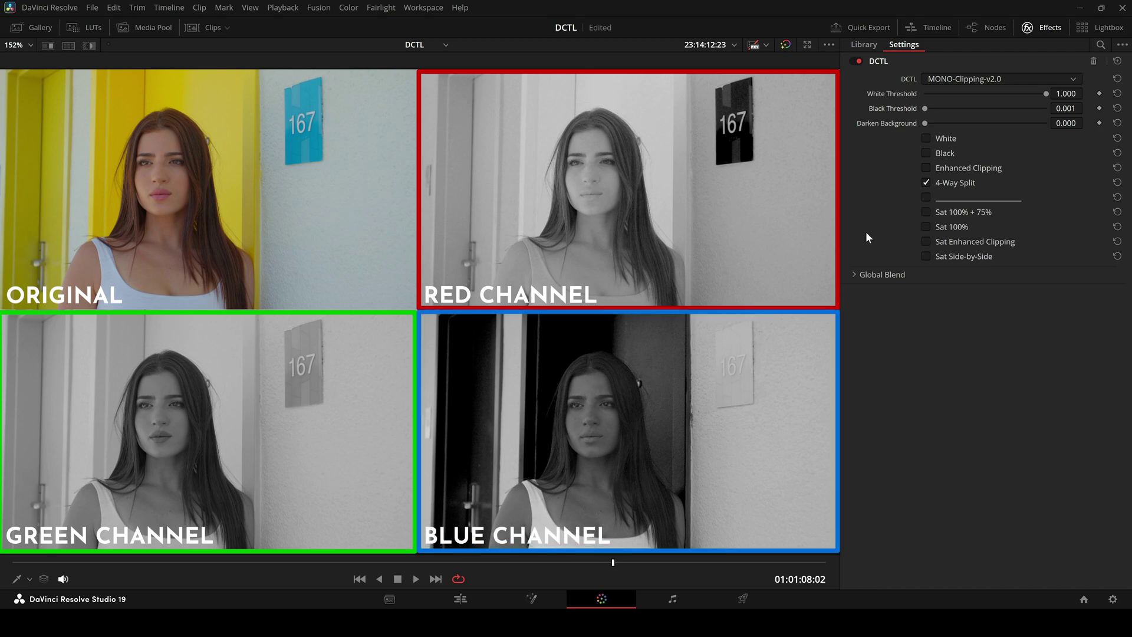
Step: Tick the Black and White clipping flags, then scrub back to an earlier frame
left_click(924, 153)
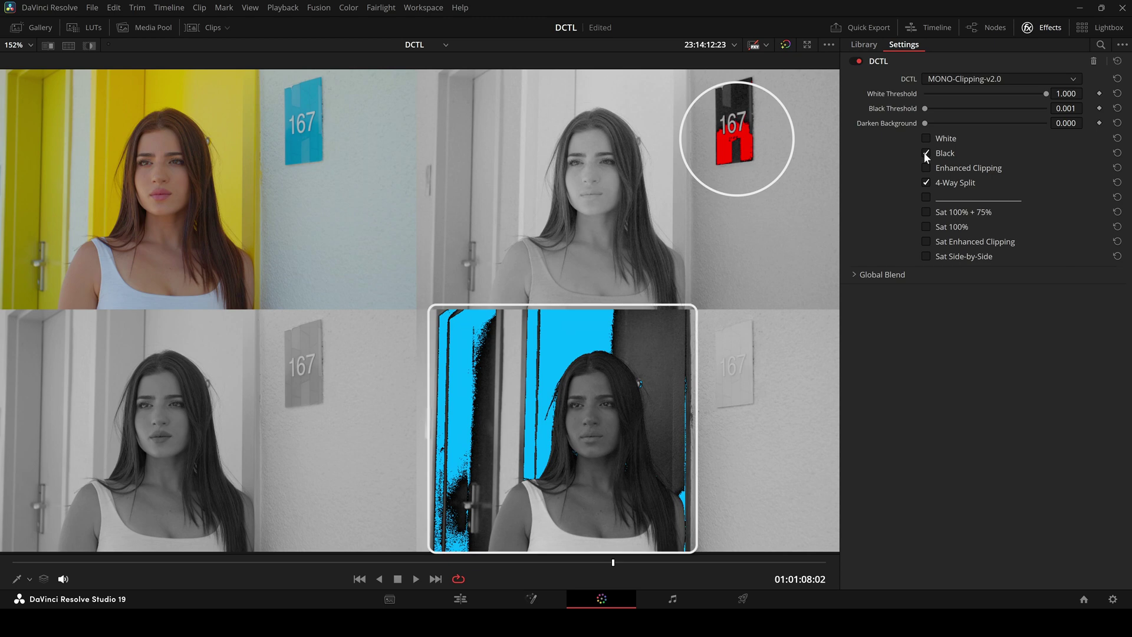
left_click(926, 138)
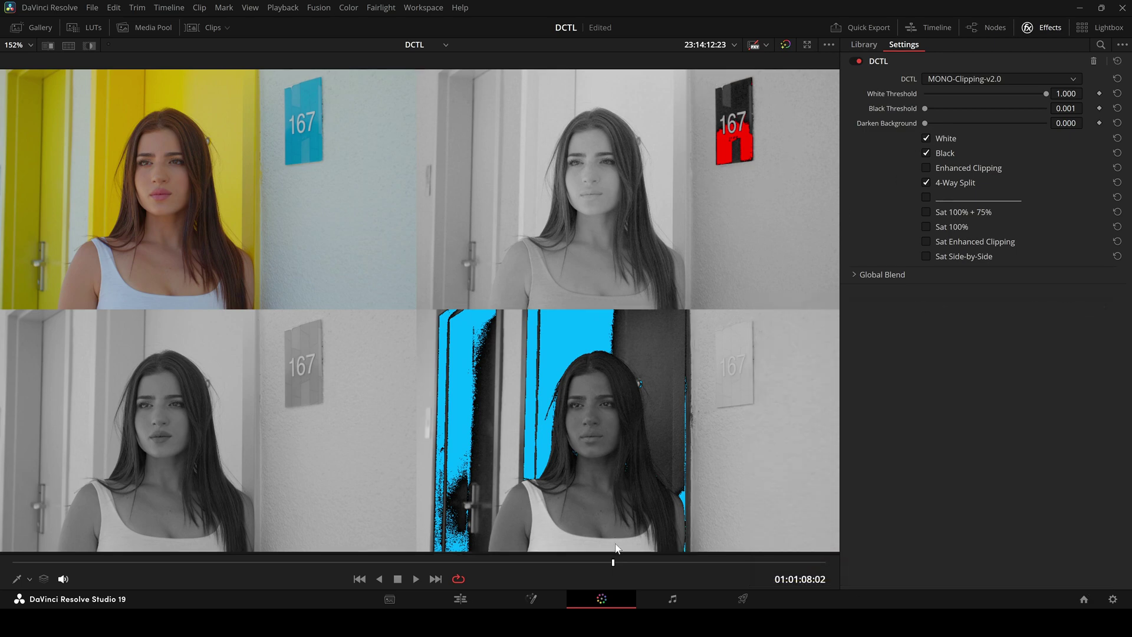
left_click_drag(614, 564, 152, 572)
Step: Play the clip and raise Darken Background to 0.932 behind the clipping overlays
key("space")
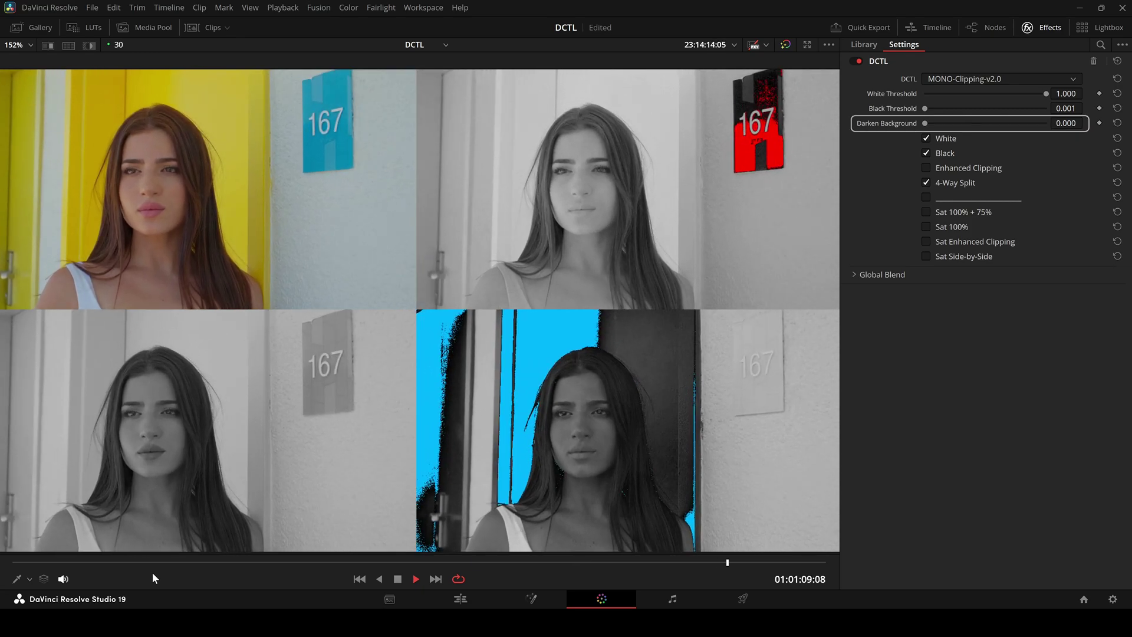
mouse_move(924, 122)
left_mouse_down()
mouse_move(1052, 127)
mouse_move(917, 136)
mouse_move(1037, 131)
mouse_move(937, 111)
mouse_move(1002, 112)
mouse_move(923, 116)
left_mouse_up()
Step: Reset Black Threshold to 0.001 and inspect the zoomed red-channel quadrant during playback
left_click(791, 563)
left_click_drag(791, 563, 129, 561)
scroll(596, 354, "up", 5)
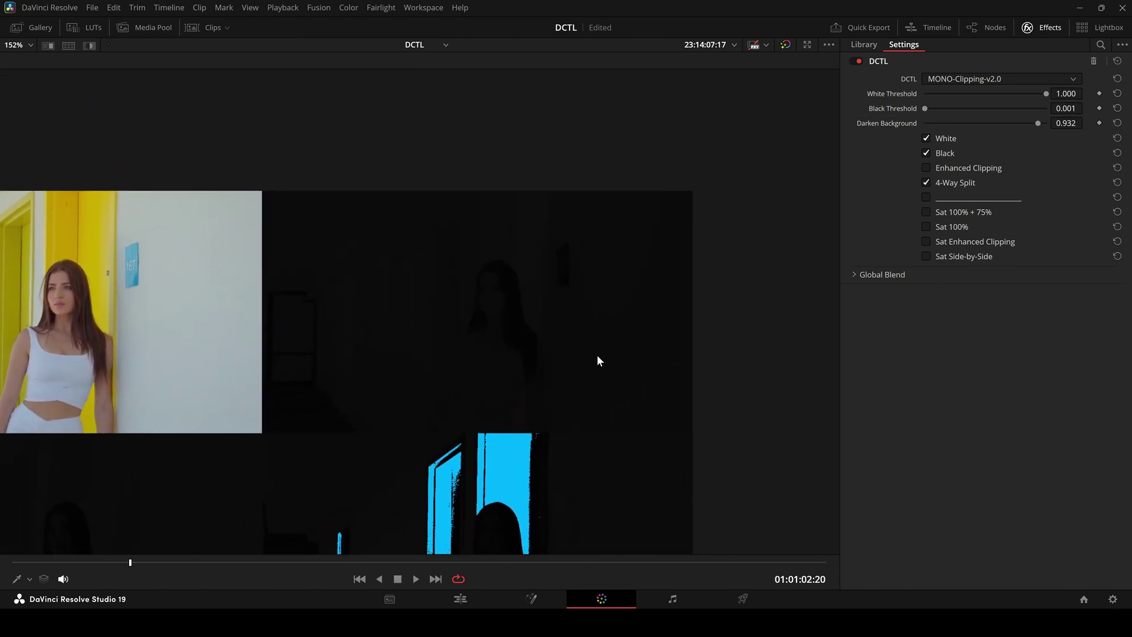
left_click_drag(563, 352, 510, 361)
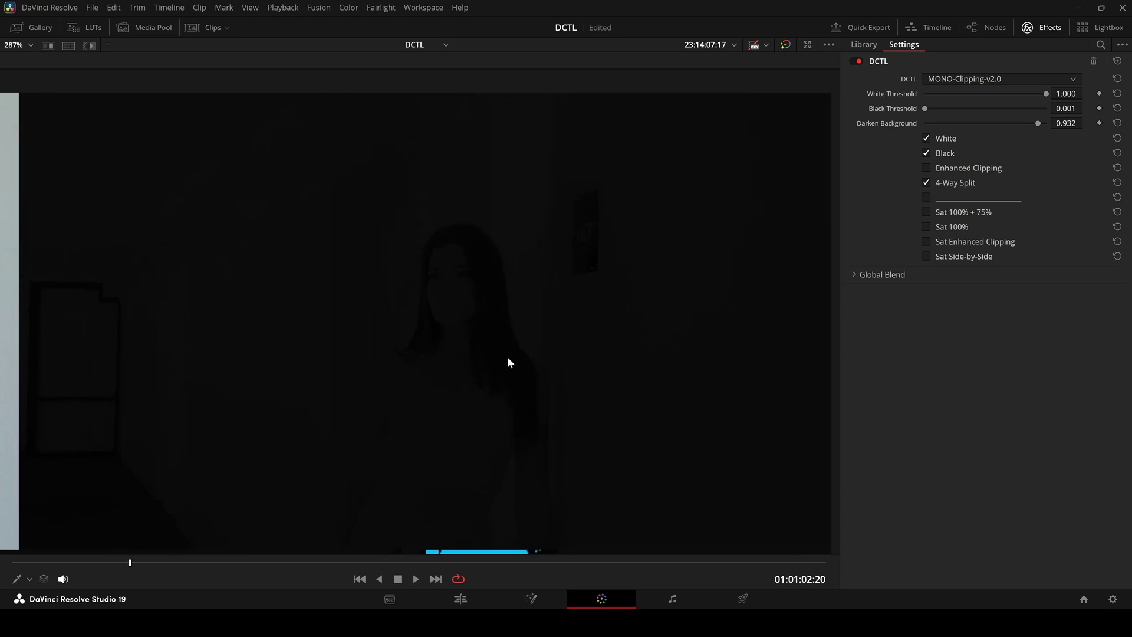
scroll(511, 362, "up", 1)
key("space")
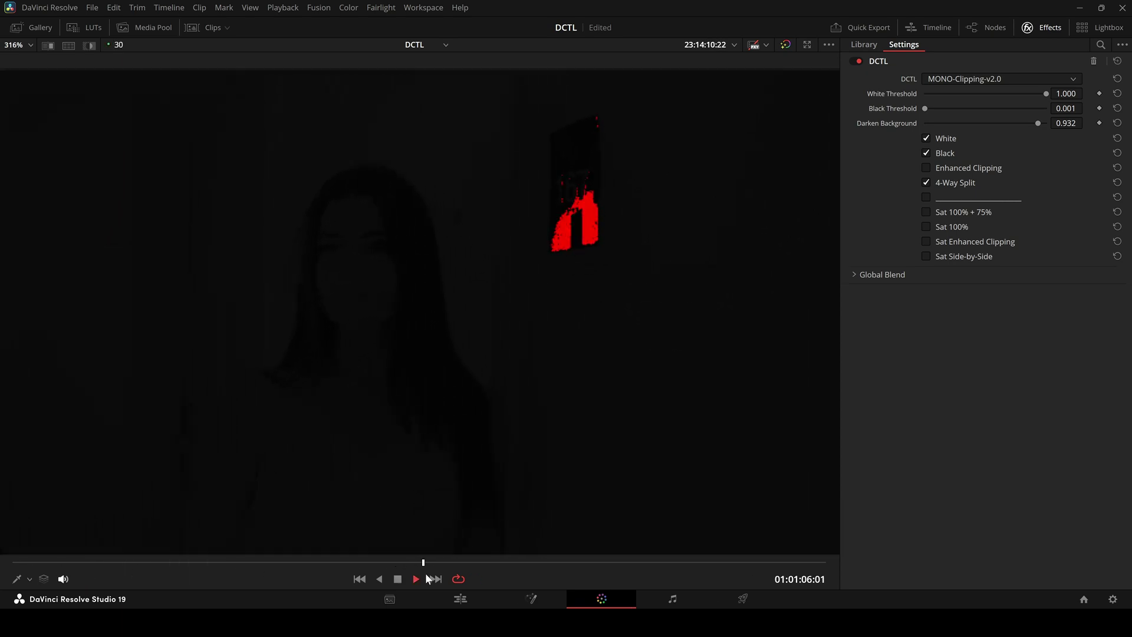
key("space")
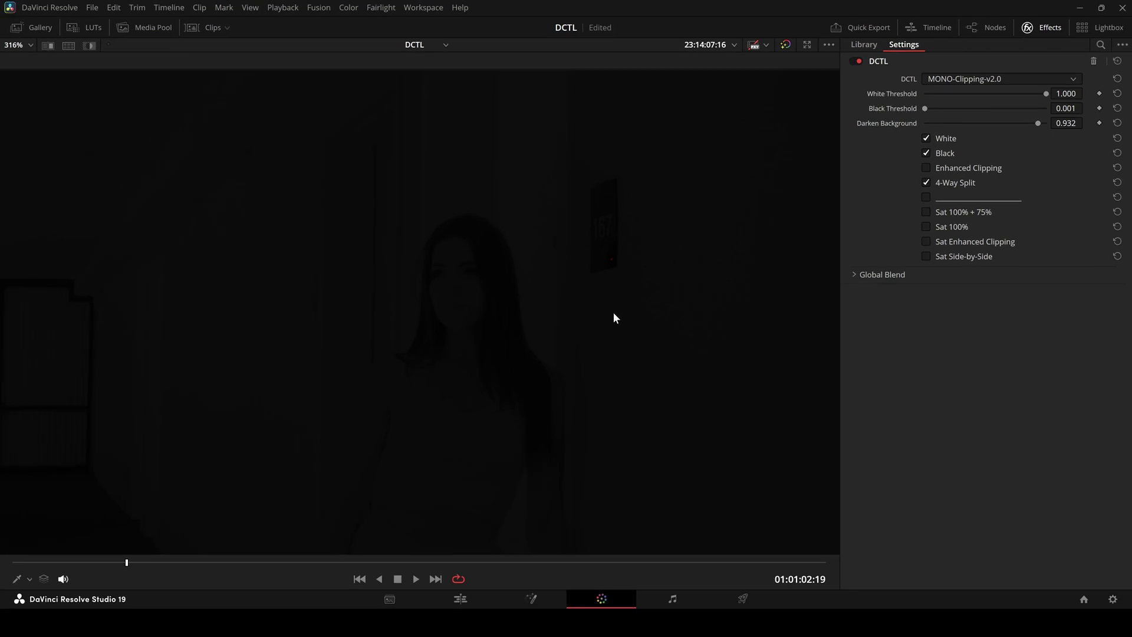
Step: Preview Enhanced Clipping in playback with Darken Background lowered to 0.466
left_click(949, 171)
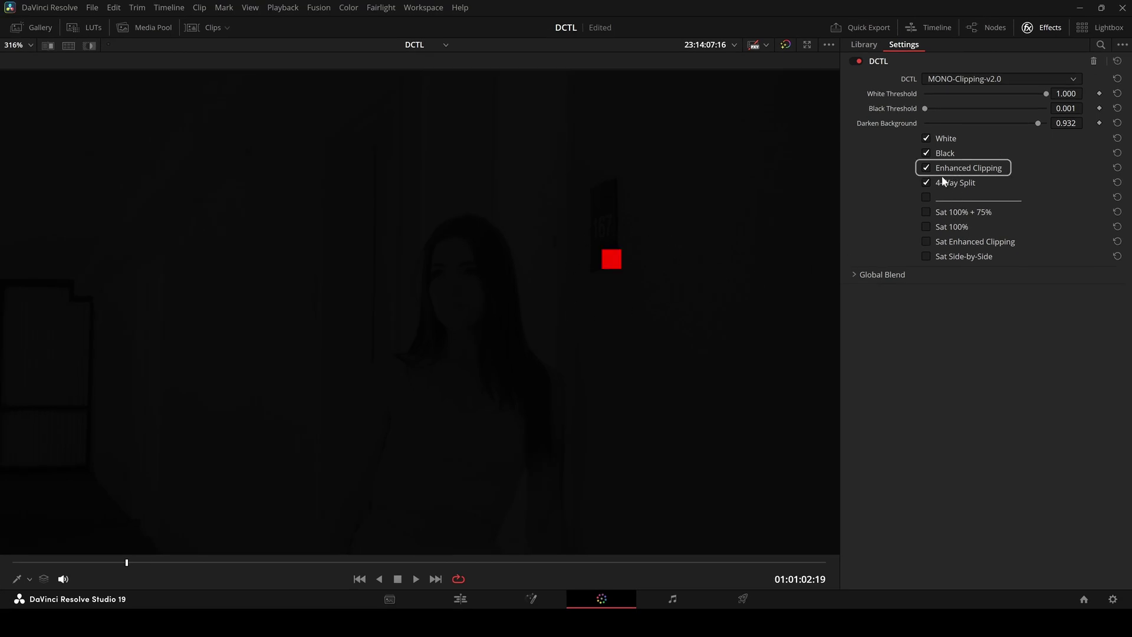
key("space")
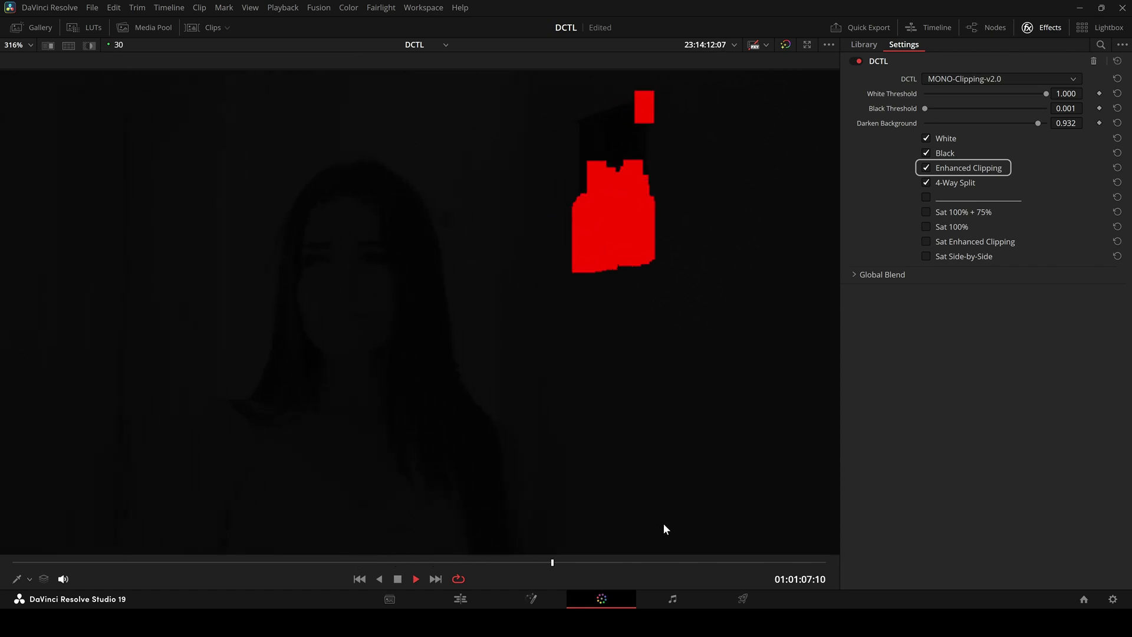
key("space")
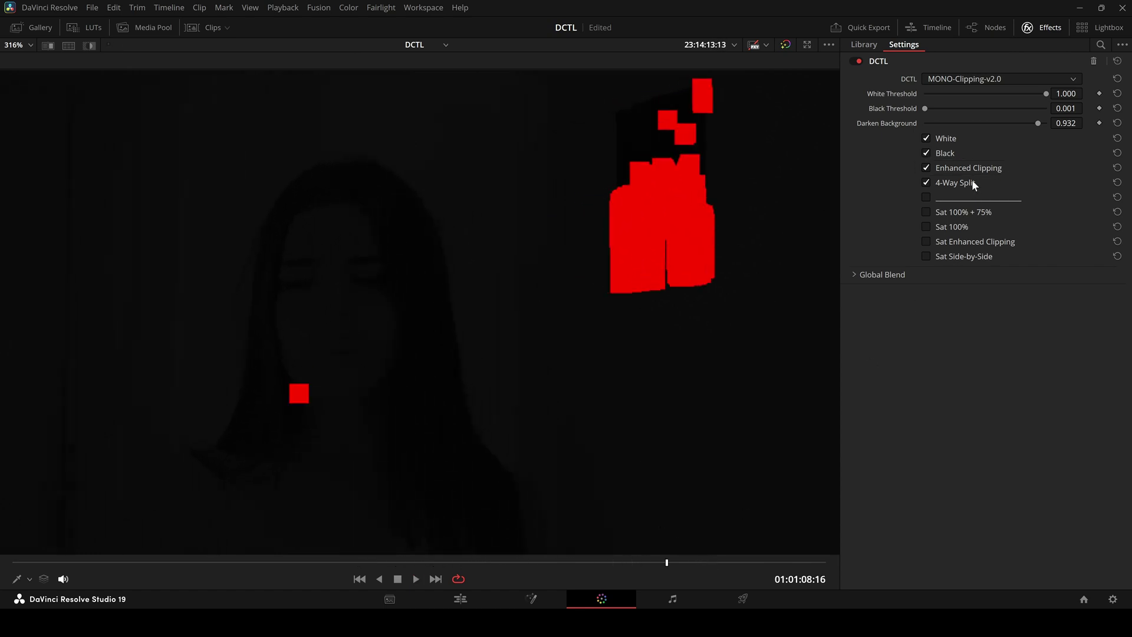
left_click_drag(1037, 122, 980, 123)
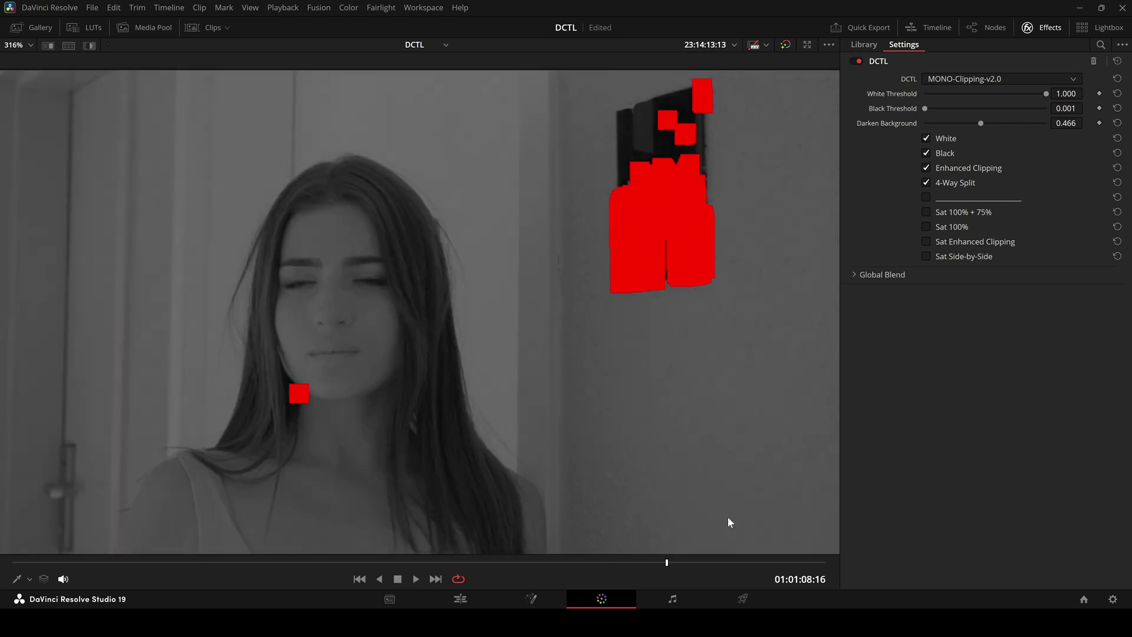
left_click(717, 563)
scroll(432, 455, "down", 6)
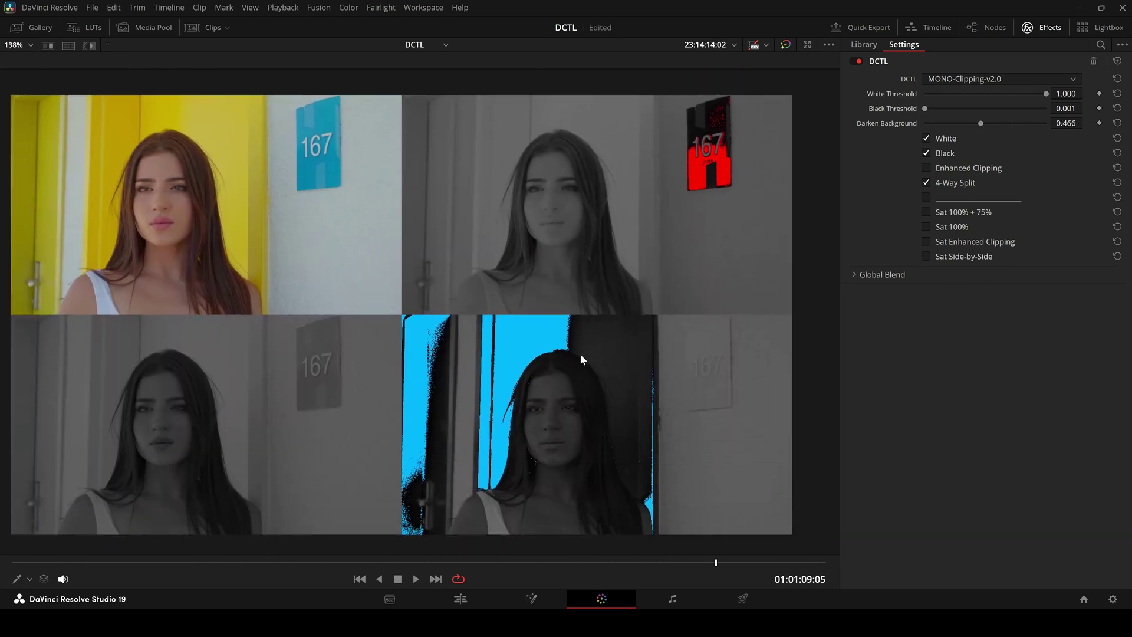
left_click(941, 168)
left_click(941, 168)
key("space")
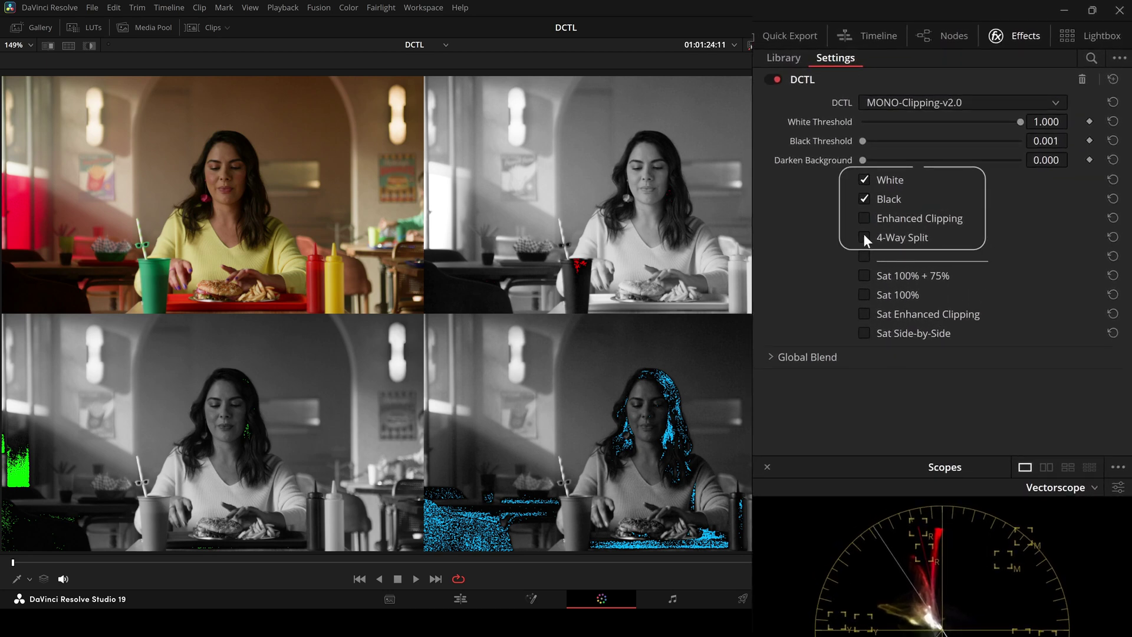
Step: Untick 4-Way Split, Black and White clipping flags in the DCTL
left_click(864, 235)
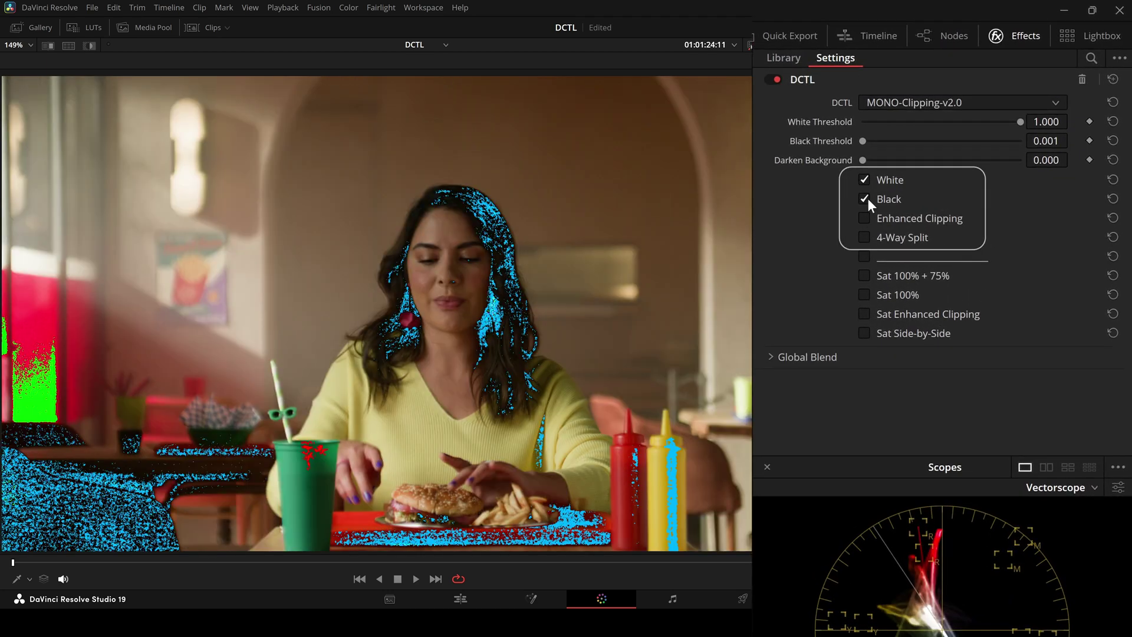
left_click(864, 199)
left_click(864, 178)
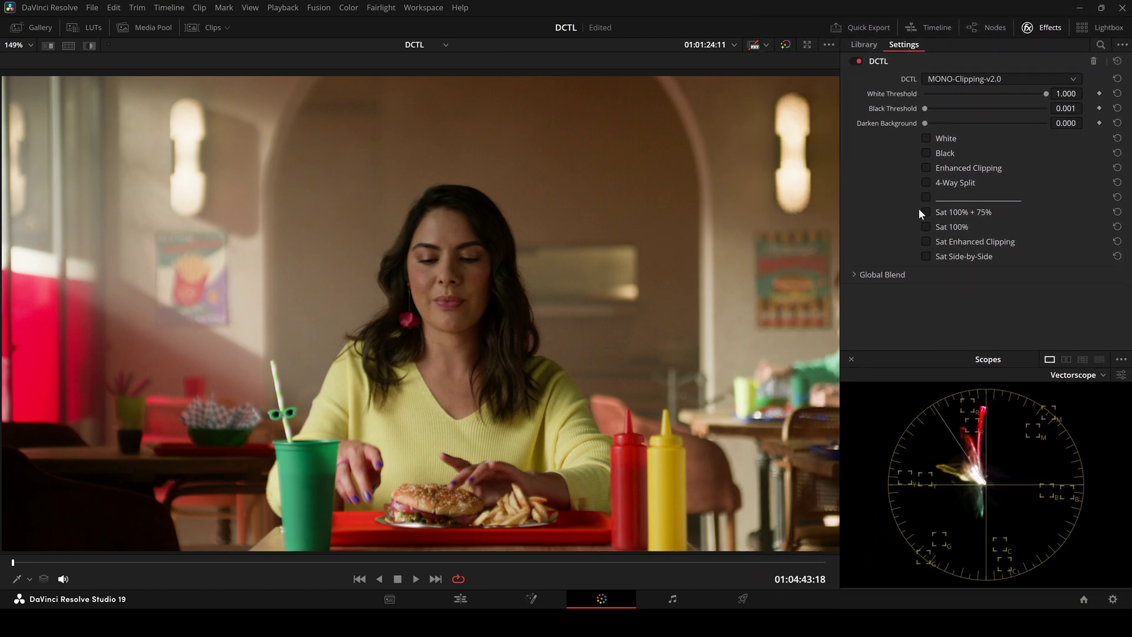
Step: Enable the Sat 100% + 75% warning and play the clip to check it
left_click(926, 212)
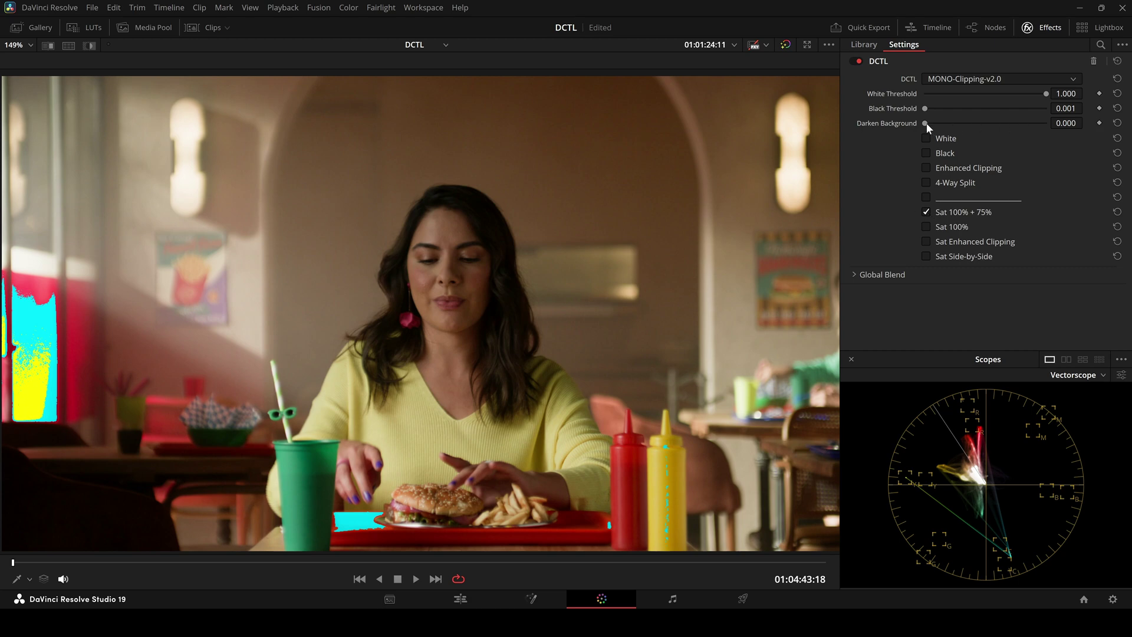
mouse_move(926, 123)
left_mouse_down()
mouse_move(1117, 122)
mouse_move(924, 123)
left_mouse_up()
key("space")
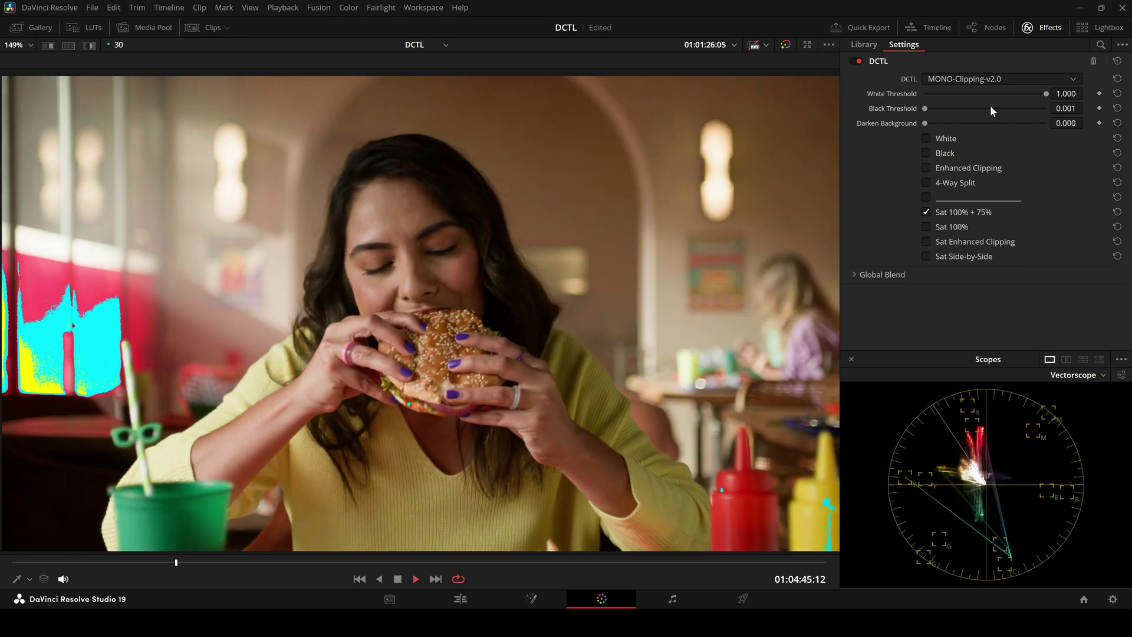
key("space")
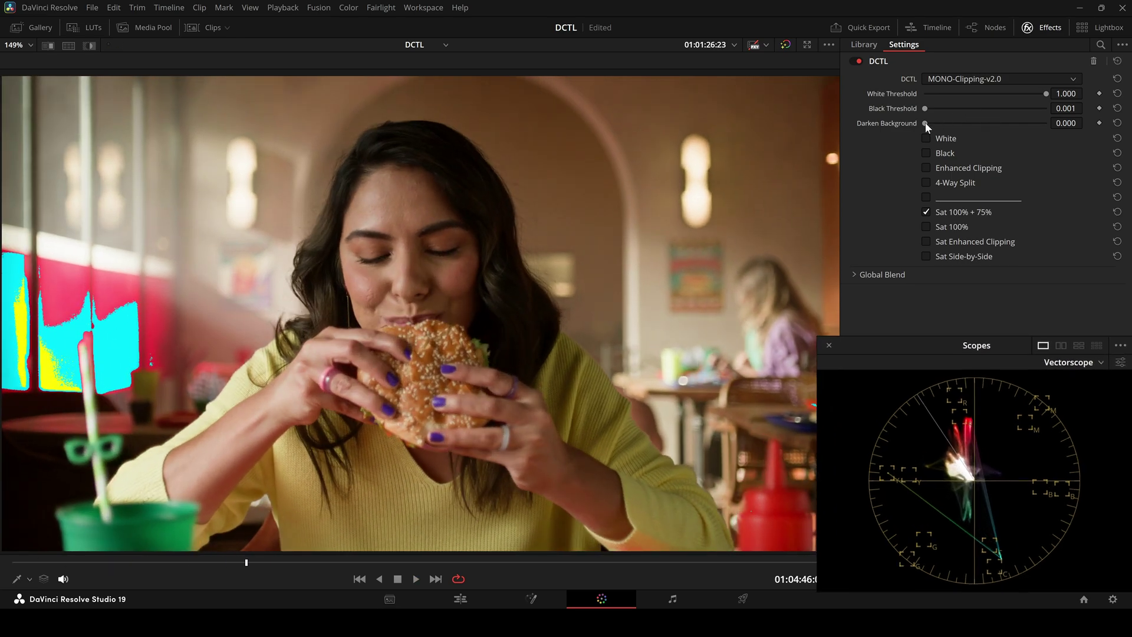
Step: Try Darken Background values from 0.840 to full brightness, settling near 0.93
left_click_drag(925, 122, 1025, 124)
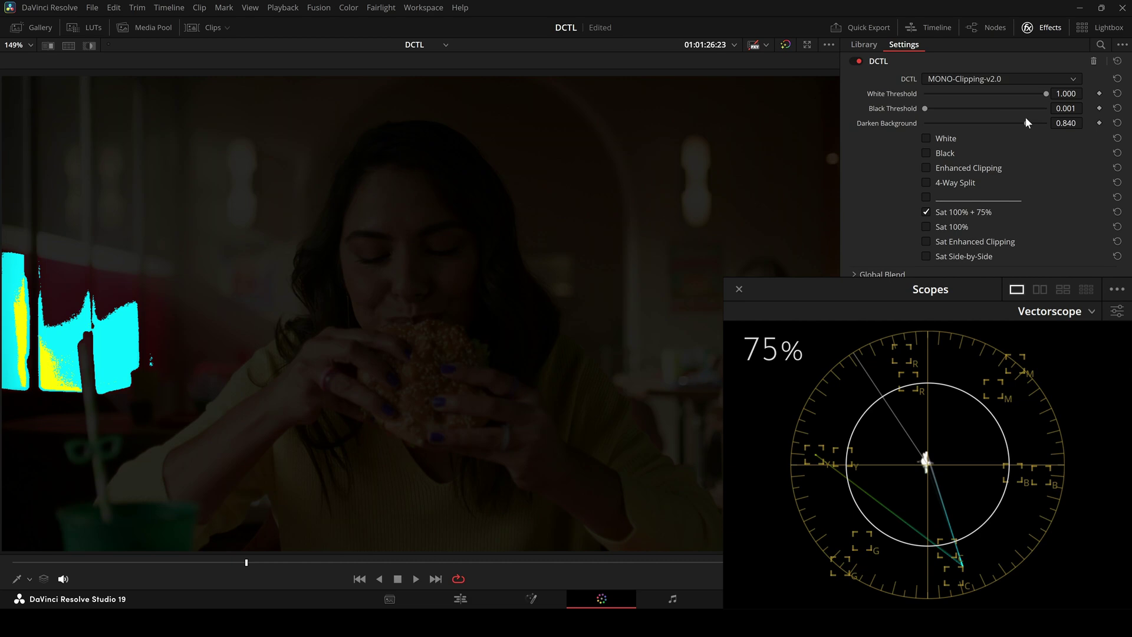
left_click_drag(1038, 123, 922, 125)
key("space")
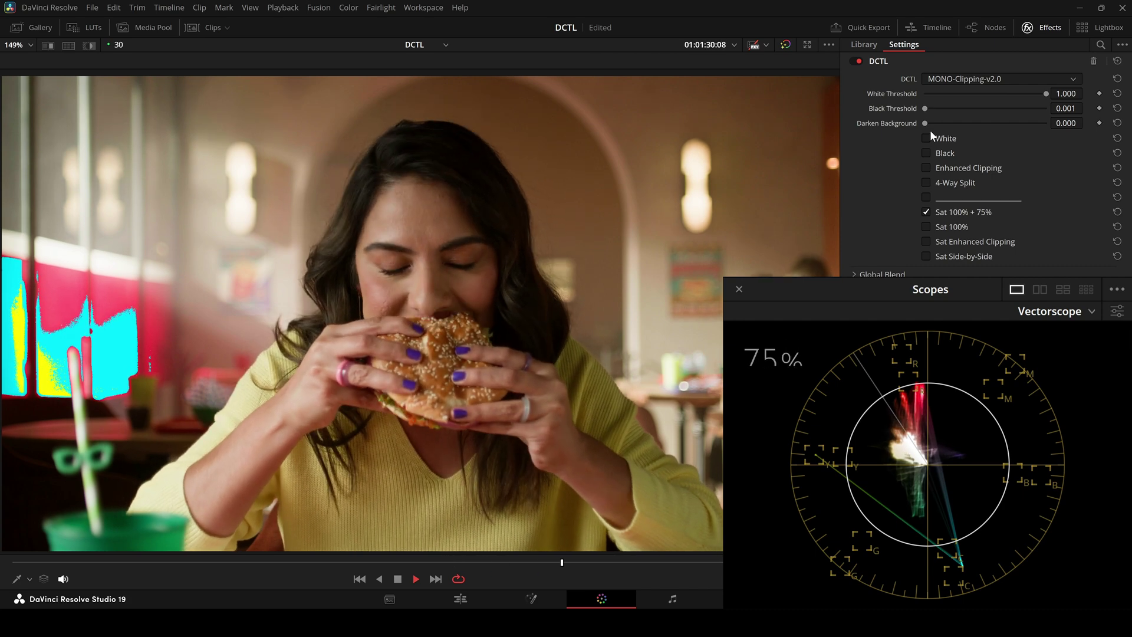
key("space")
left_click_drag(927, 123, 1037, 122)
Step: Keep only Sat 100% checked and reset Darken Background to 0.000, playing backwards
left_click(946, 224)
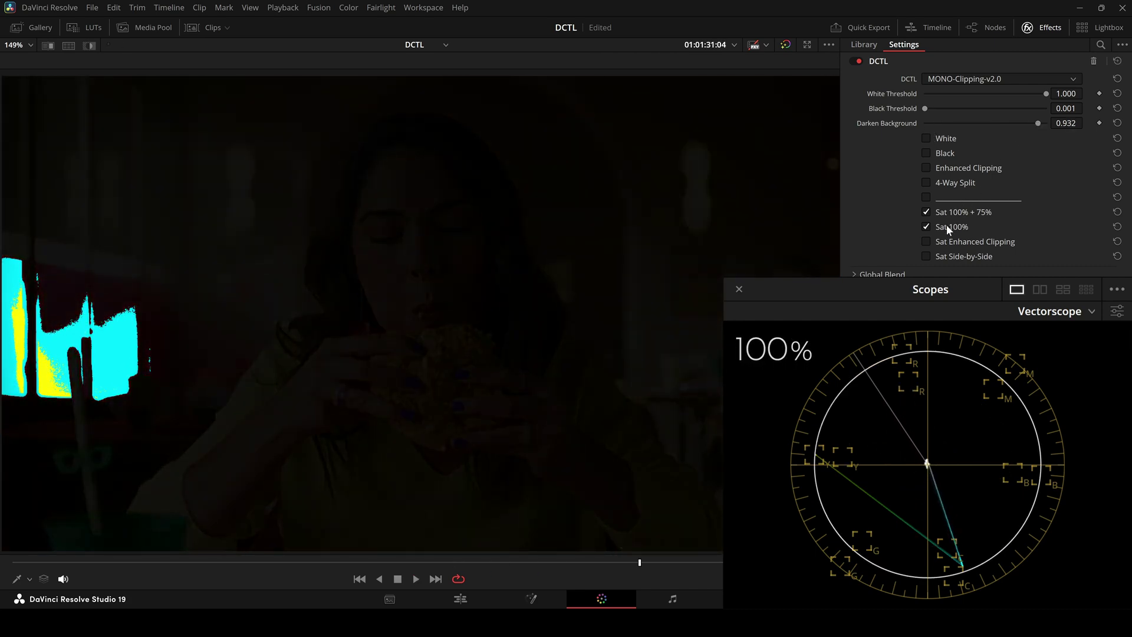
left_click(927, 212)
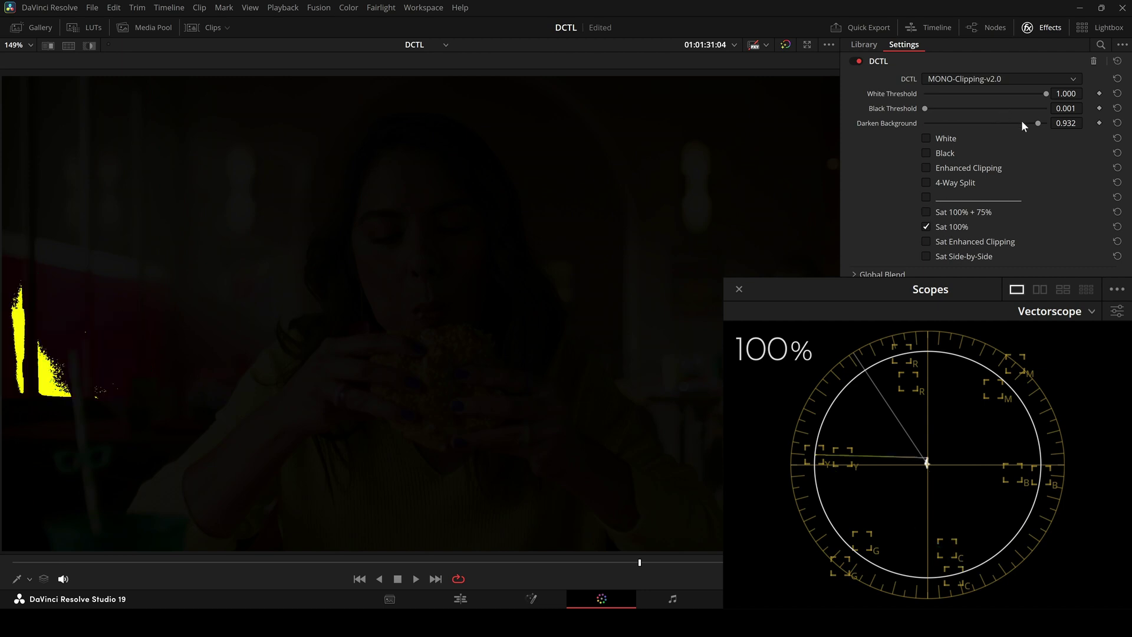
left_click_drag(1034, 122, 914, 125)
key("j")
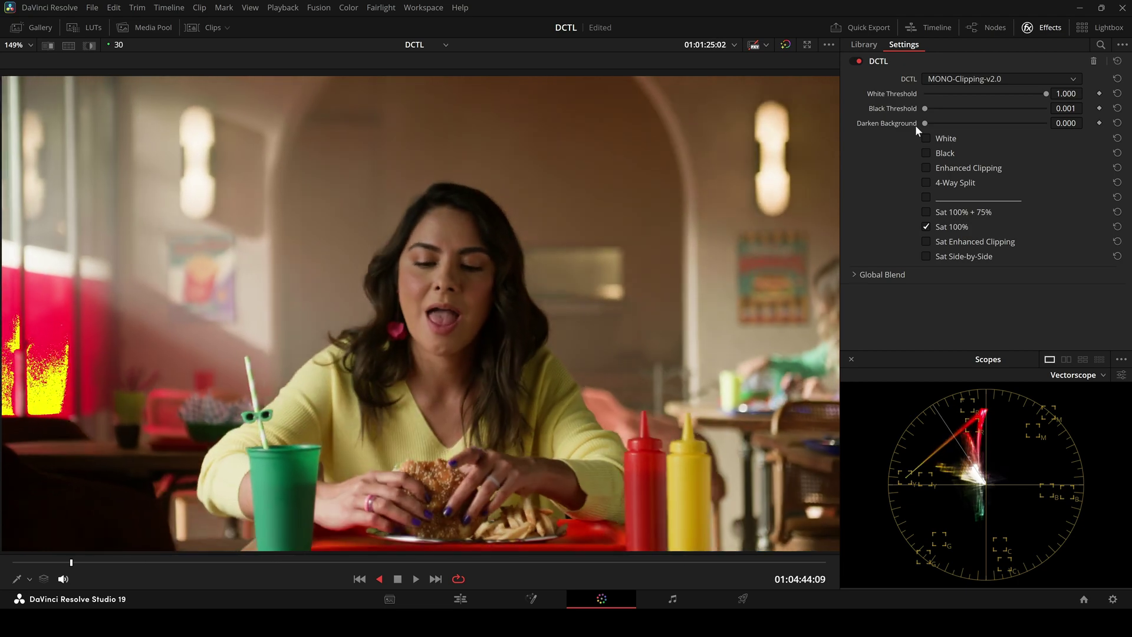
Step: Re-enable Sat 100% + 75% and set Darken Background to about 0.893
left_click(955, 211)
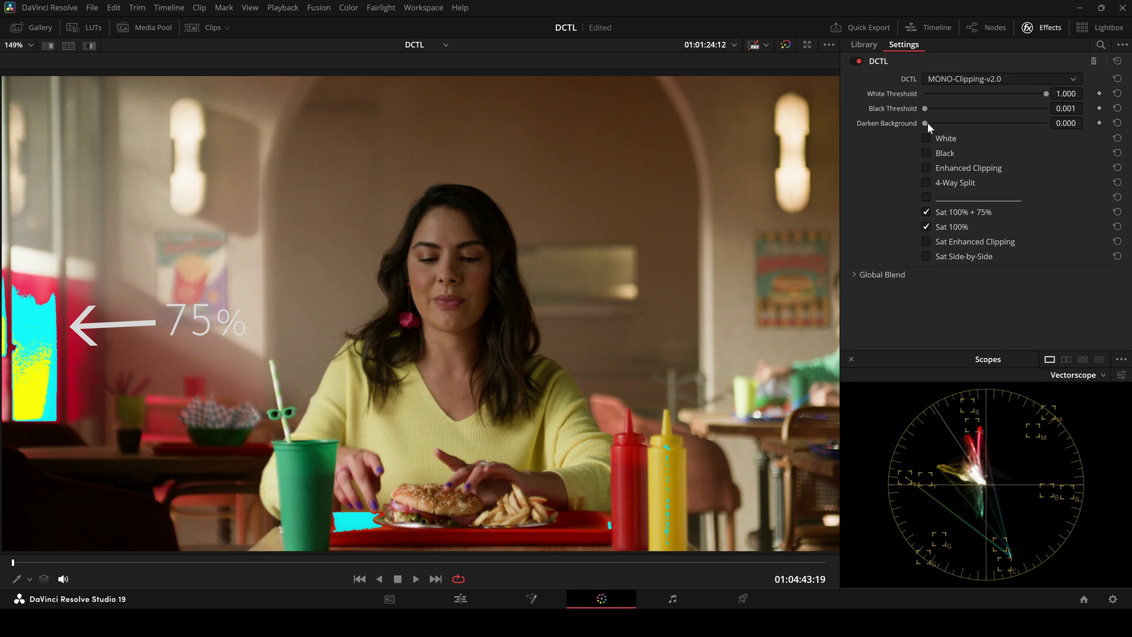
left_click_drag(928, 123, 1032, 125)
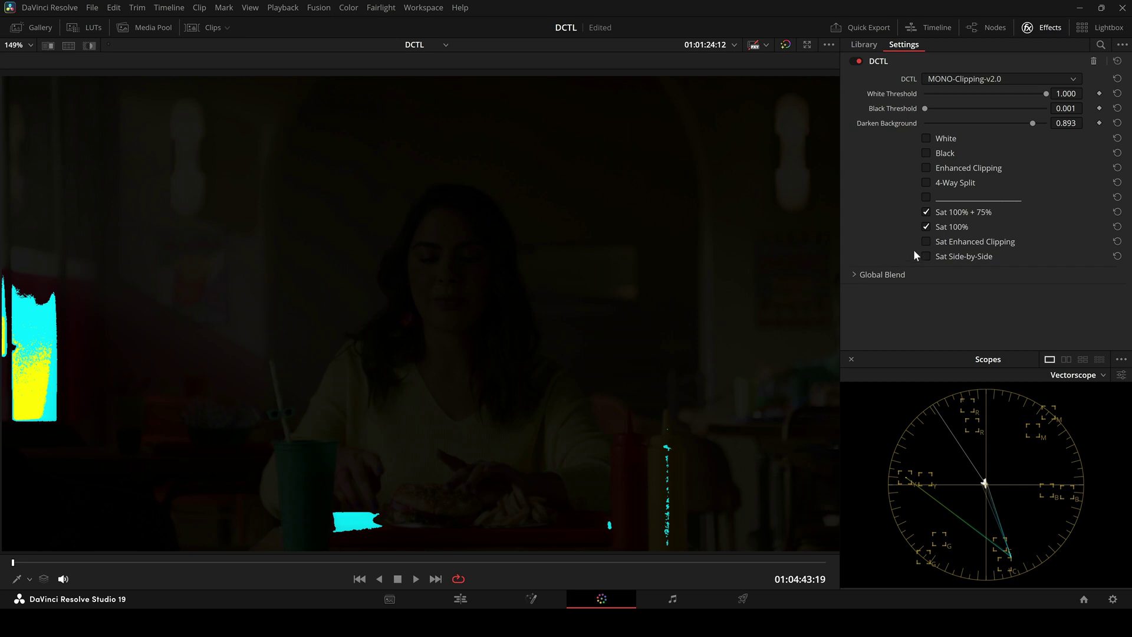
Step: Toggle Sat Enhanced Clipping to compare blocky warnings on the magnified table area
left_click(926, 242)
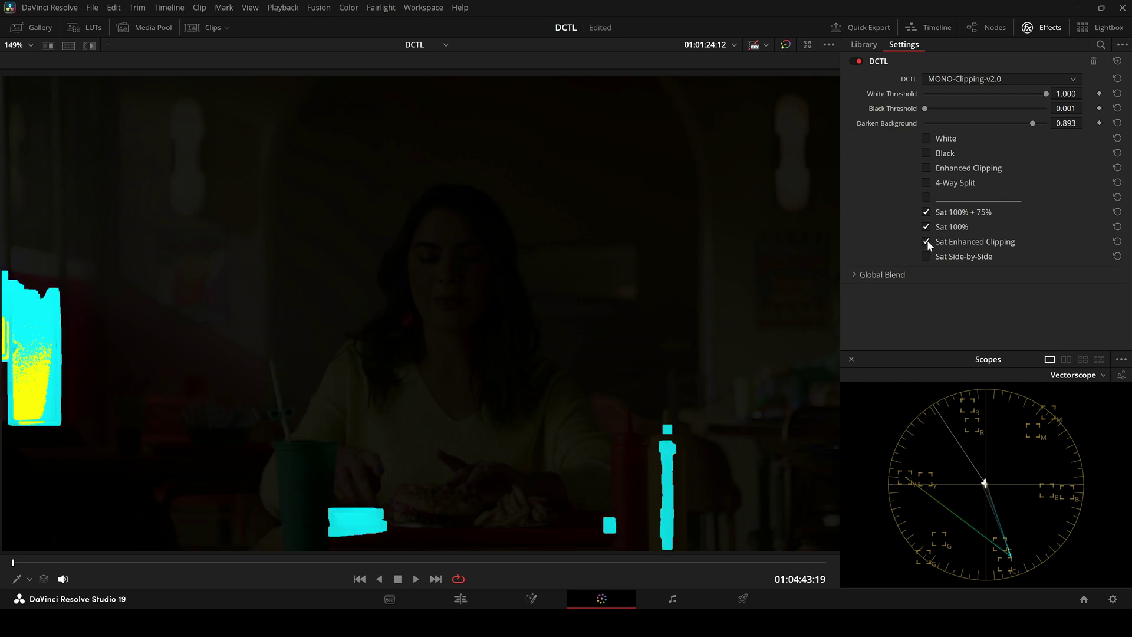
left_click(926, 241)
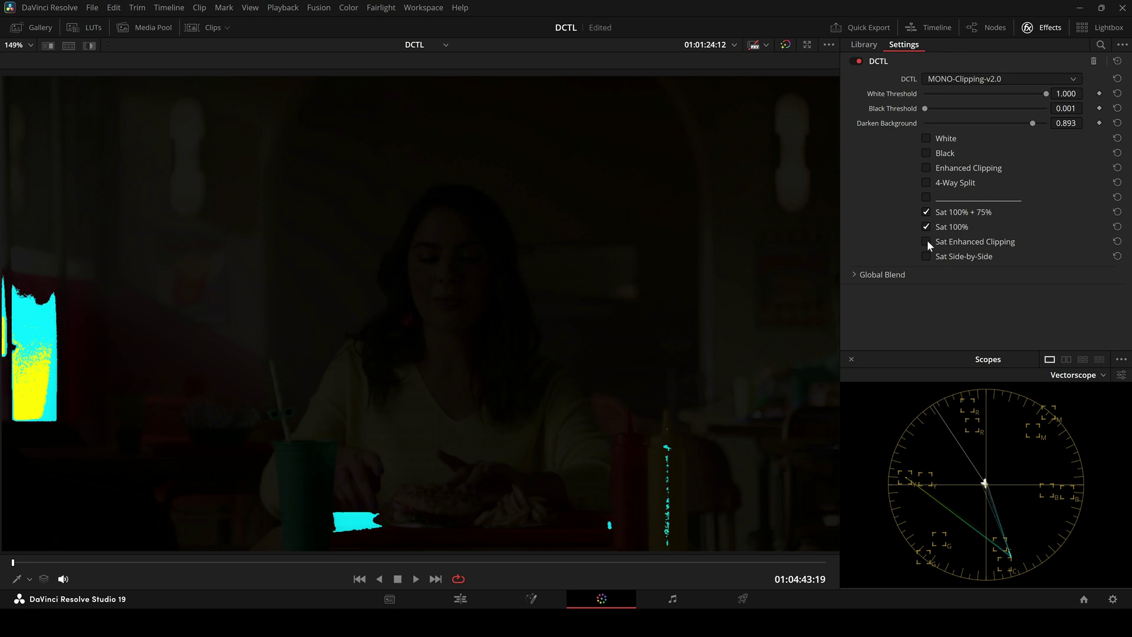
scroll(621, 336, "up", 5)
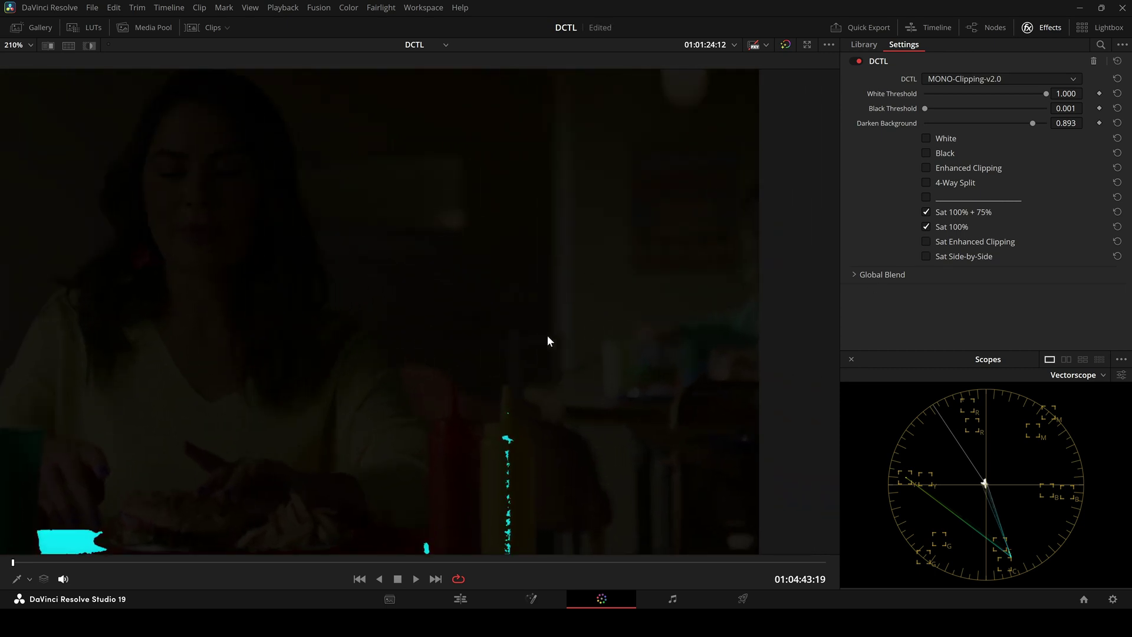
left_click_drag(563, 348, 579, 305)
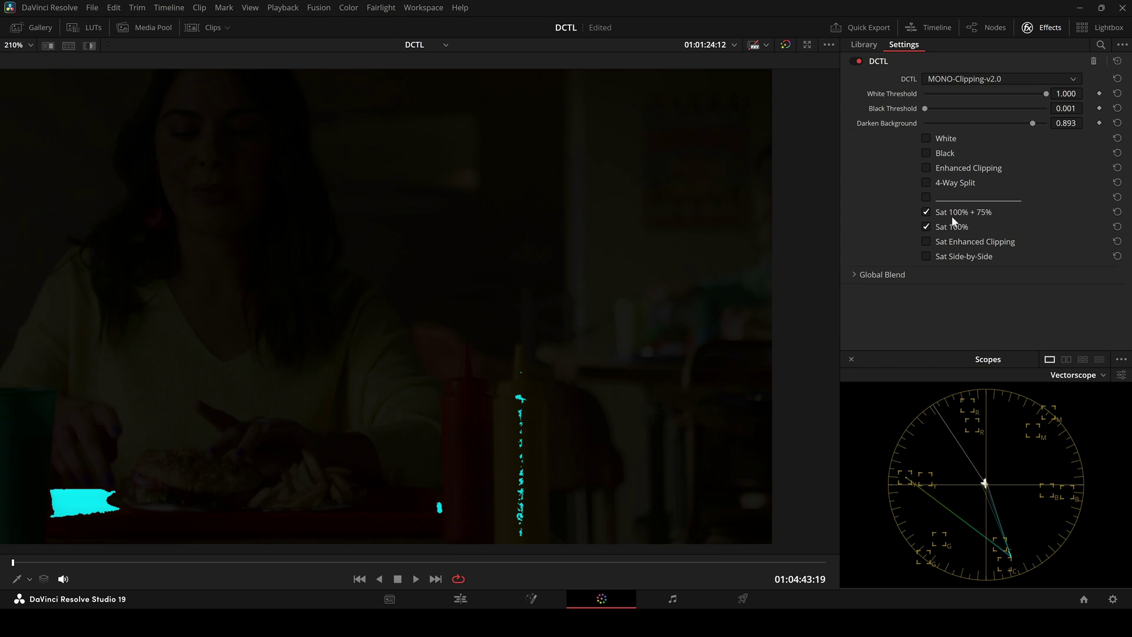
left_click(942, 243)
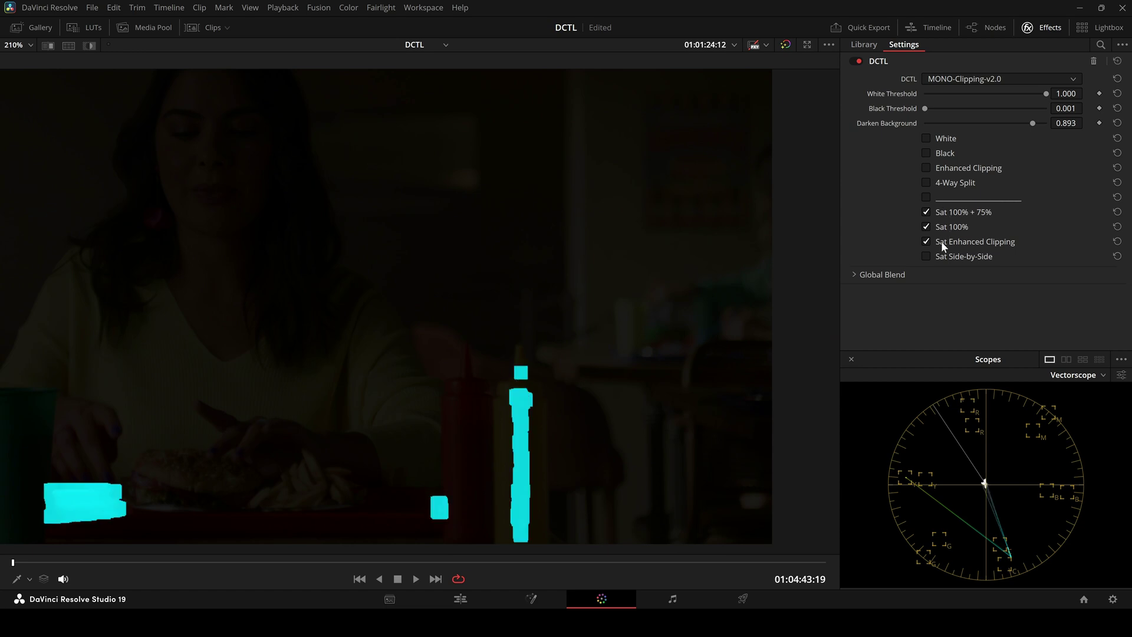
left_click(941, 242)
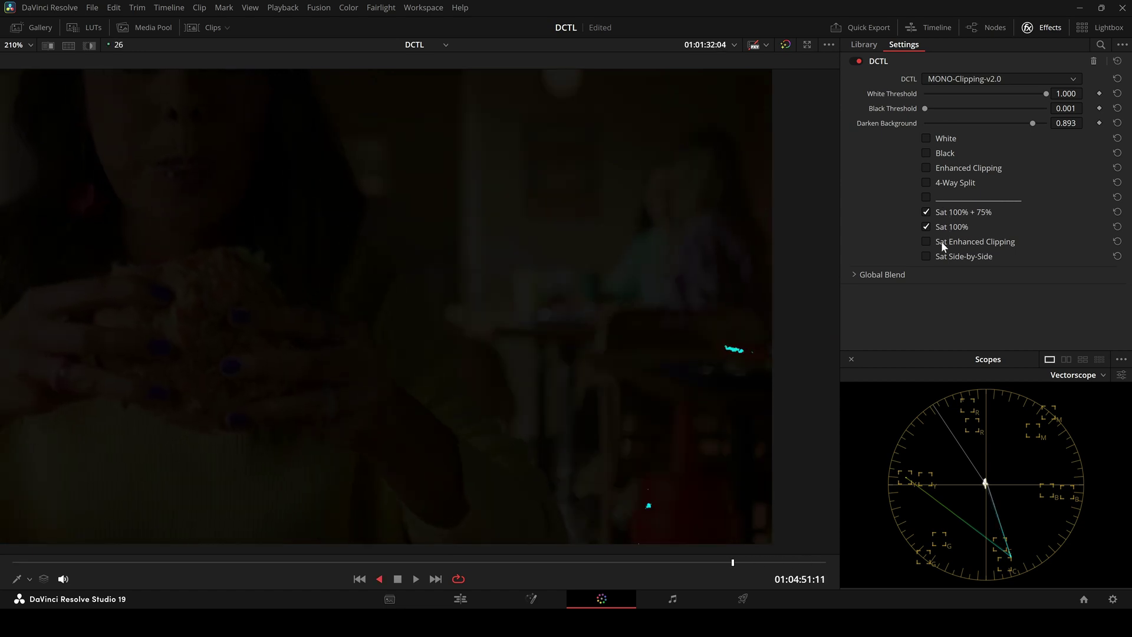
key("space")
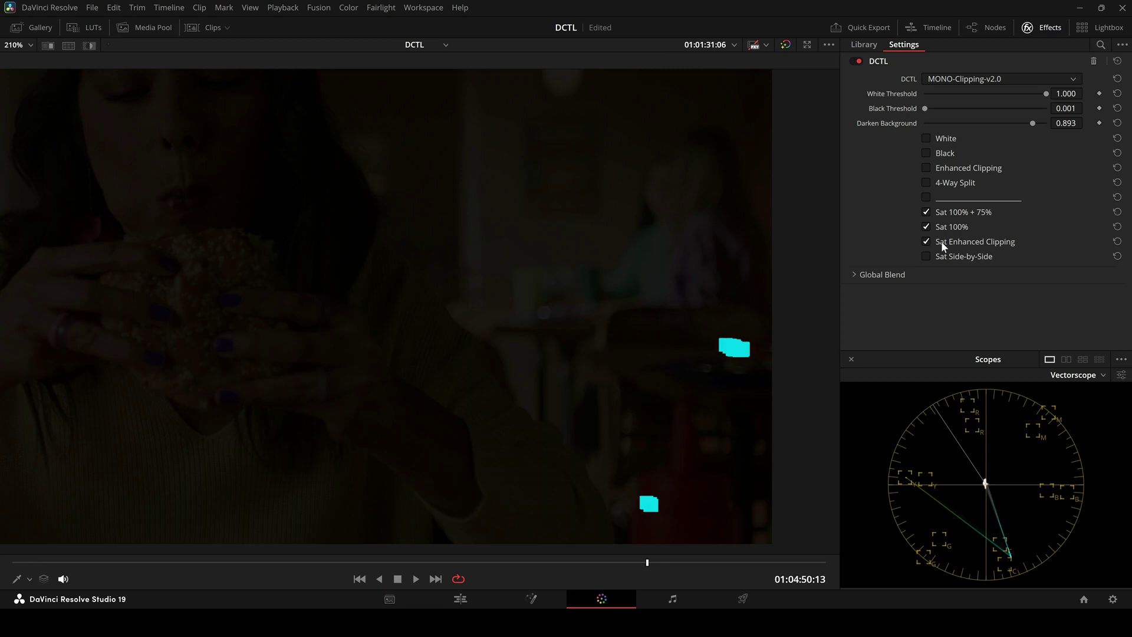
left_click_drag(643, 567, 18, 583)
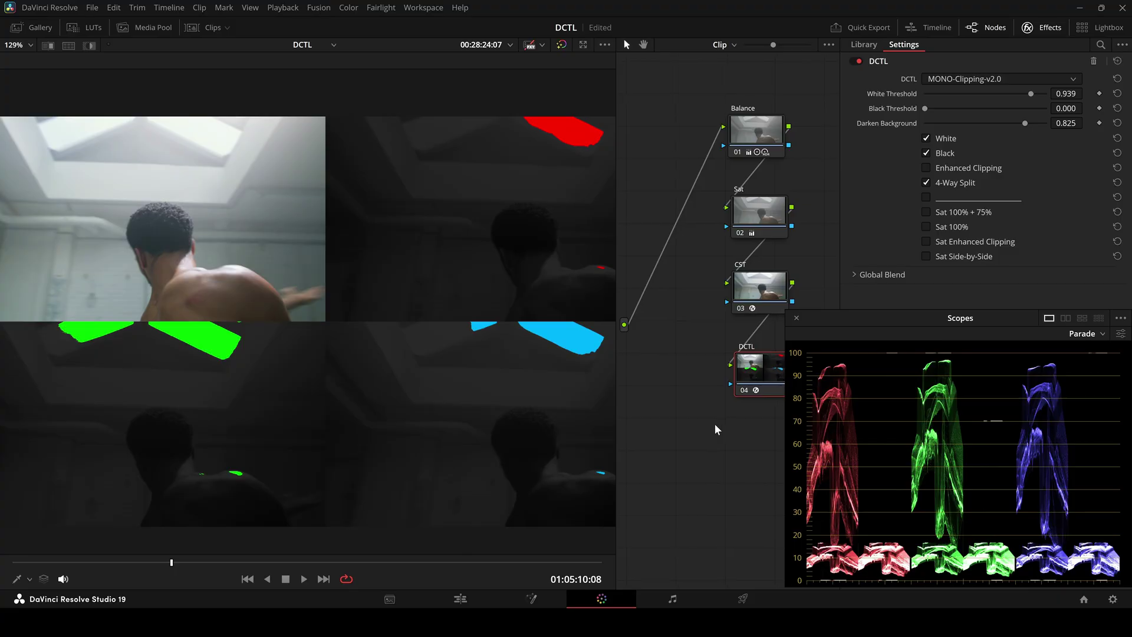
Step: Pan the node graph to show the Balance, Sat and CST nodes
left_click_drag(717, 430, 674, 393)
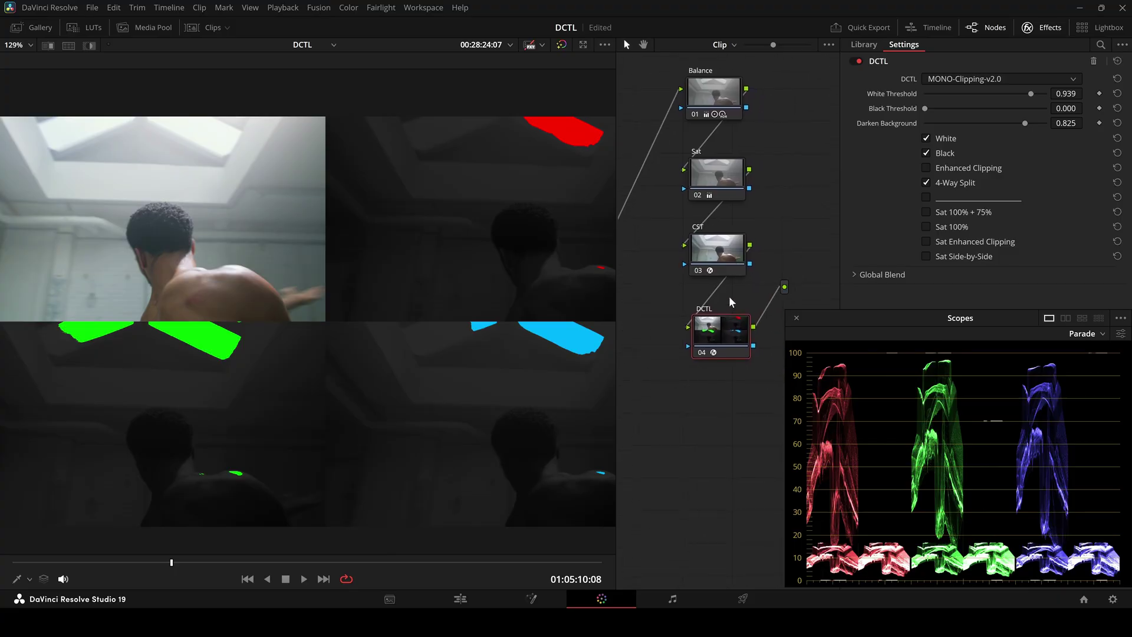
Step: Rearrange the node tree so the DCTL node sits above the CST node as node 03
left_click_drag(728, 330, 732, 372)
left_click_drag(734, 252, 693, 318)
left_click_drag(715, 392, 703, 252)
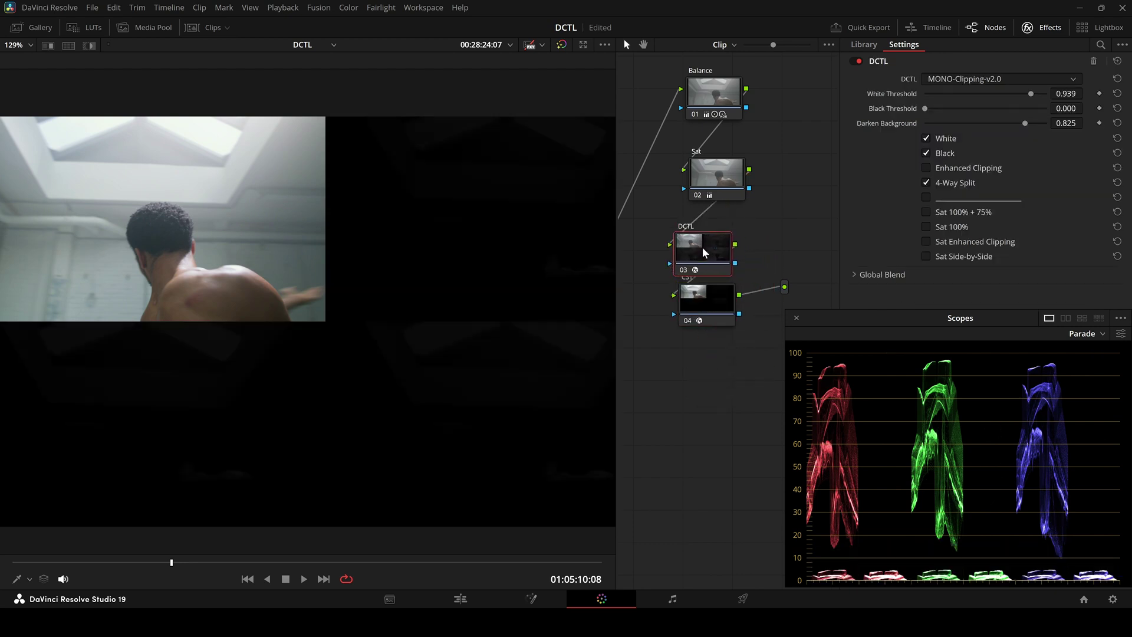
left_click_drag(714, 309, 718, 348)
left_click_drag(710, 255, 719, 261)
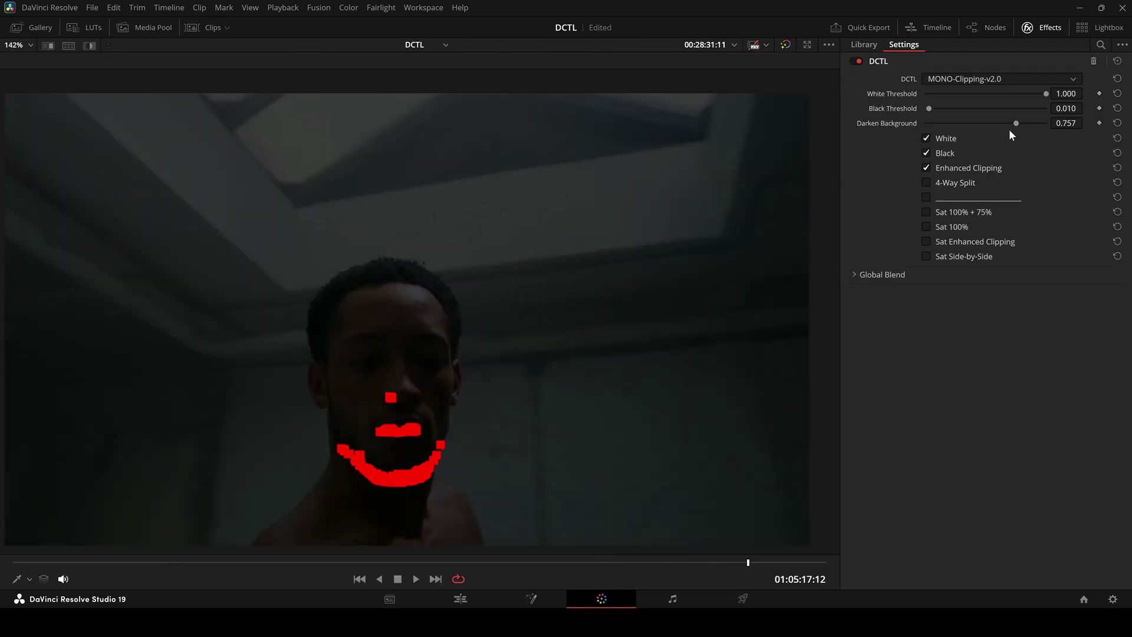
Step: Enable the DCTL's 4-Way Split, play the clip, and turn Enhanced Clipping off
left_click_drag(746, 563, 721, 562)
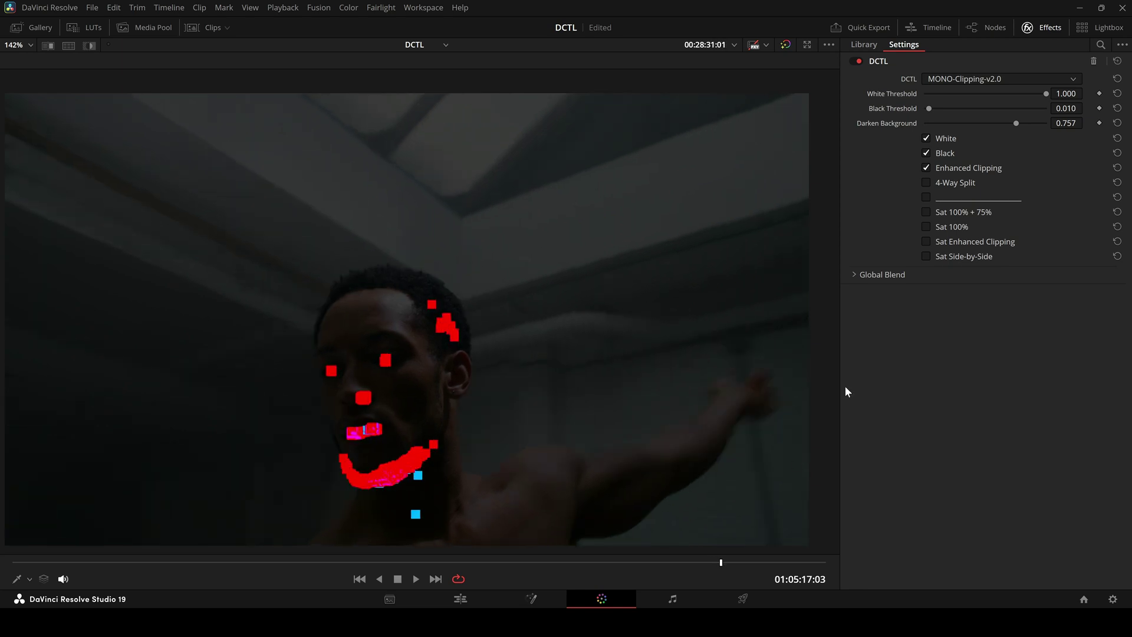
left_click(956, 169)
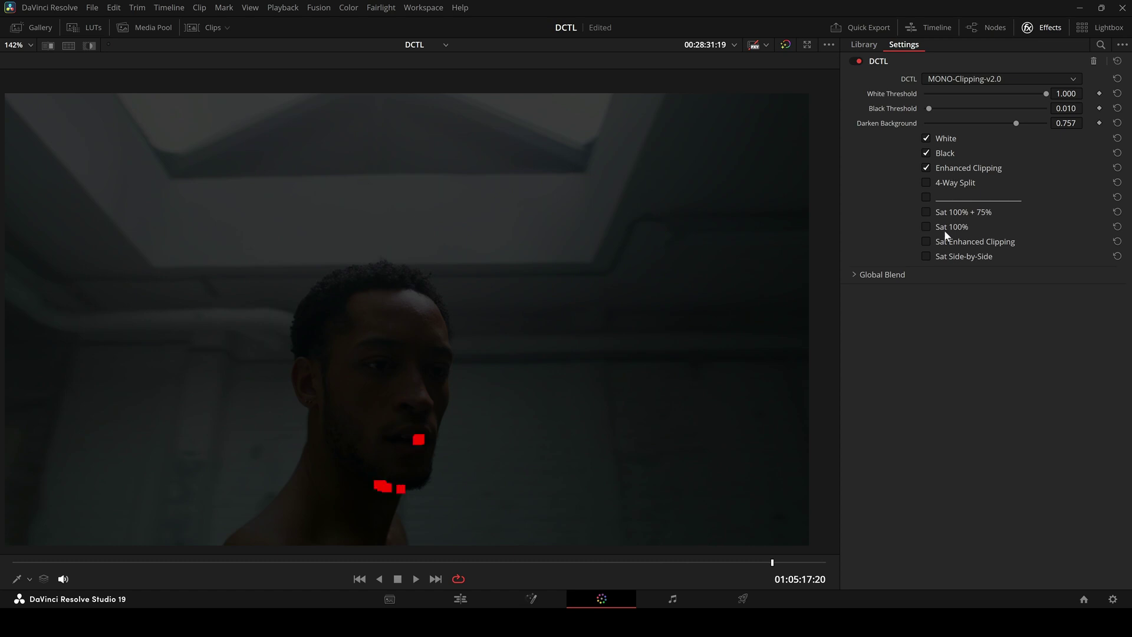
left_click(945, 182)
key("space")
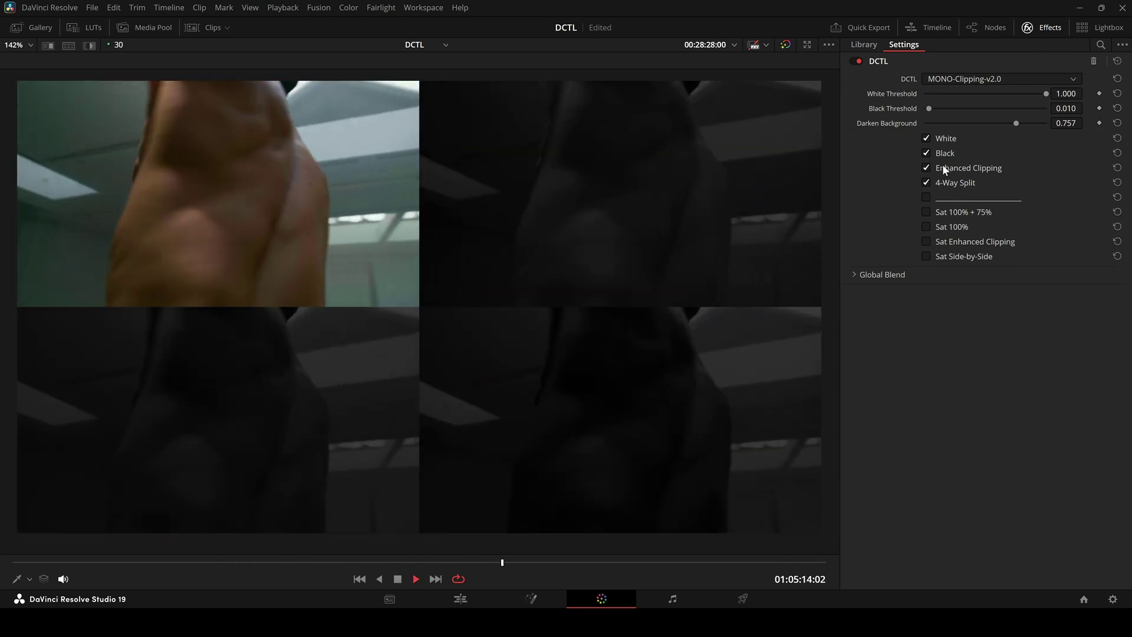
left_click(942, 165)
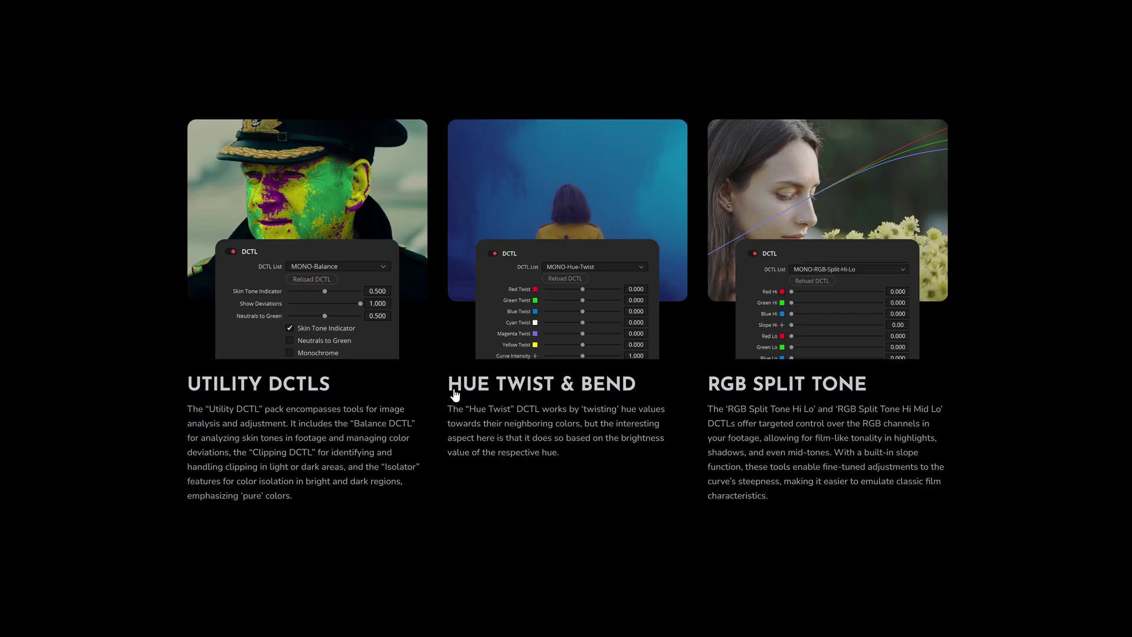
Step: Go to the Utility DCTLs product page on the MonoNodes site
left_click(367, 215)
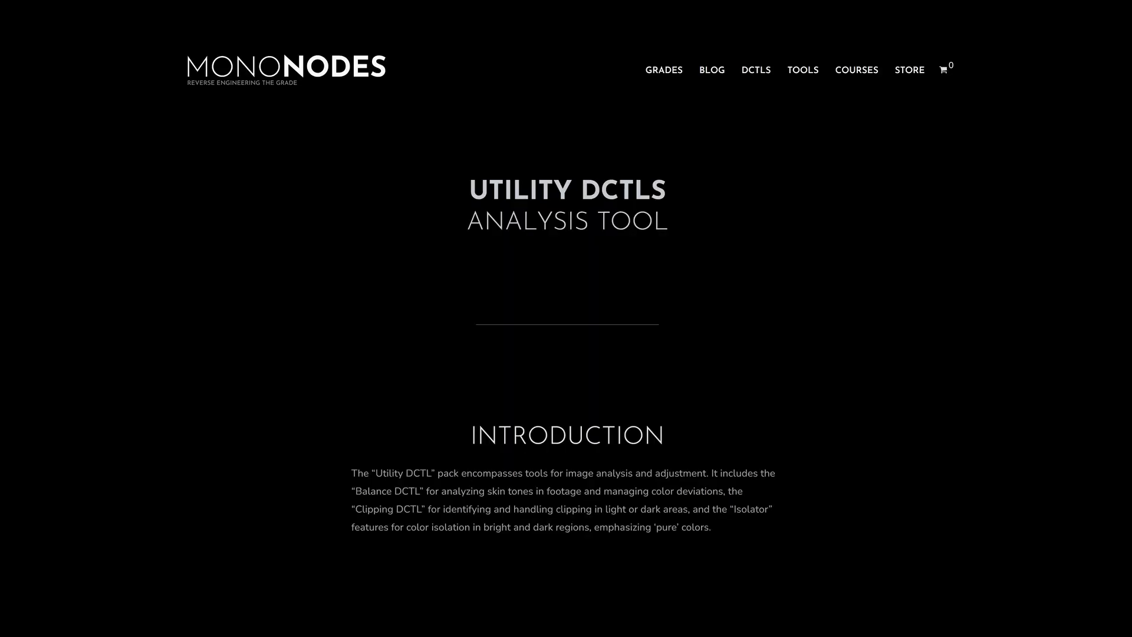